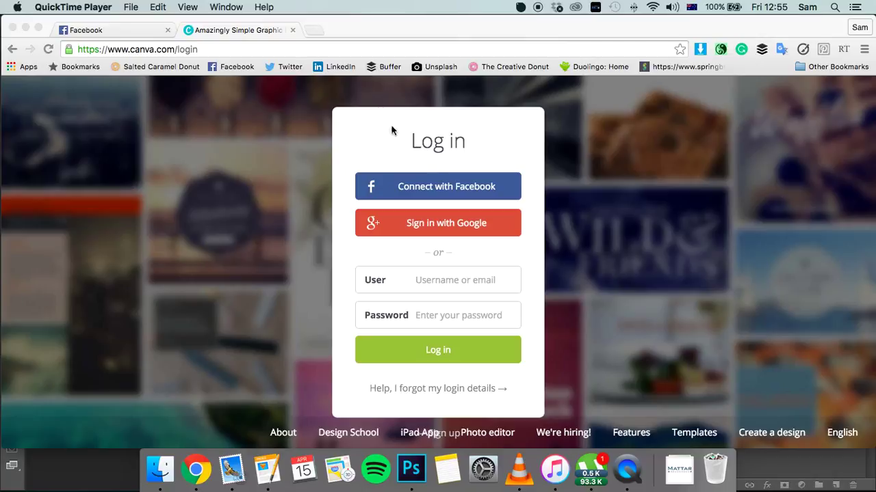
Log in to Canva through the Facebook account and create a new Twitter Post design
click(451, 183)
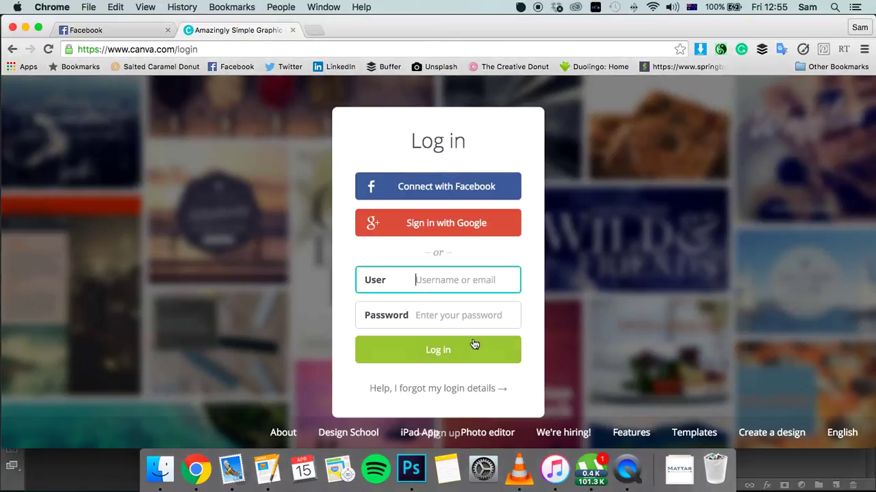
click(461, 187)
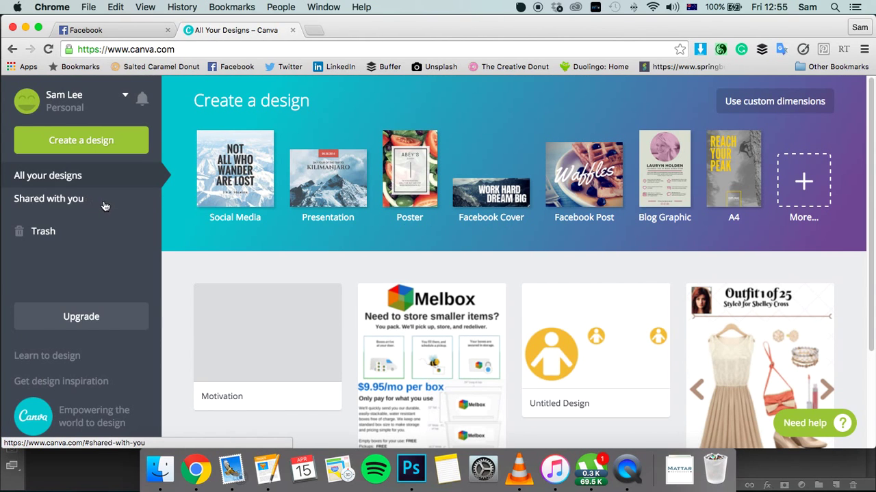
click(97, 138)
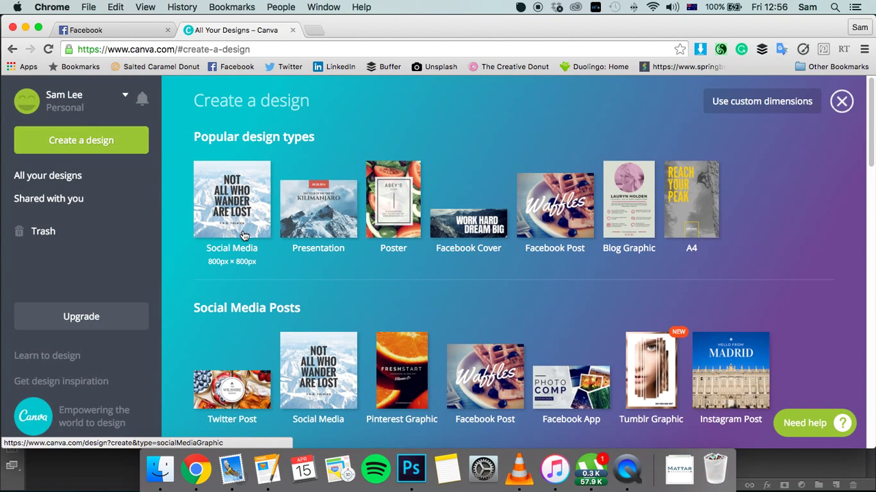
scroll(244, 236, down, 3)
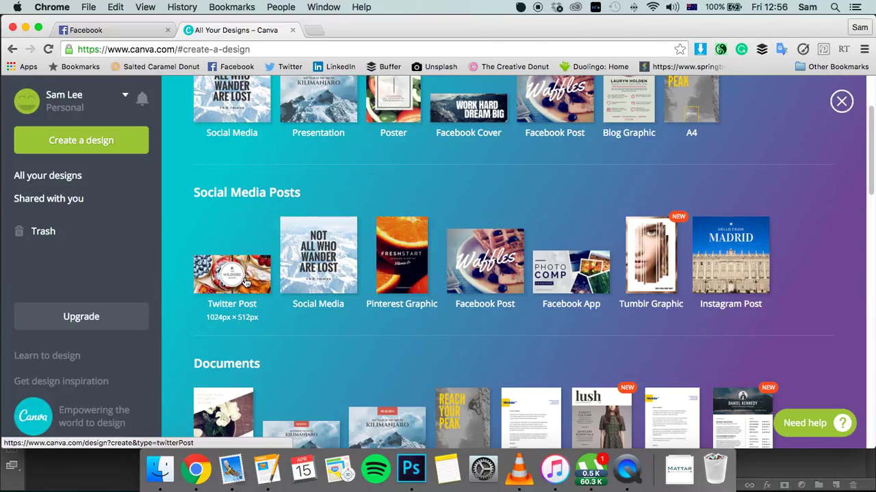
click(245, 279)
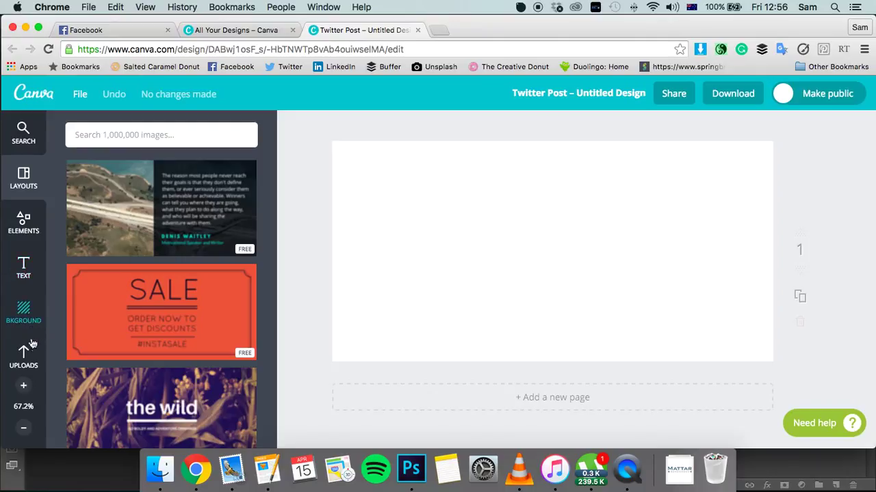
Upload the pink panda pattern Untitled-8.png from the patterns folder to the uploaded images
click(30, 362)
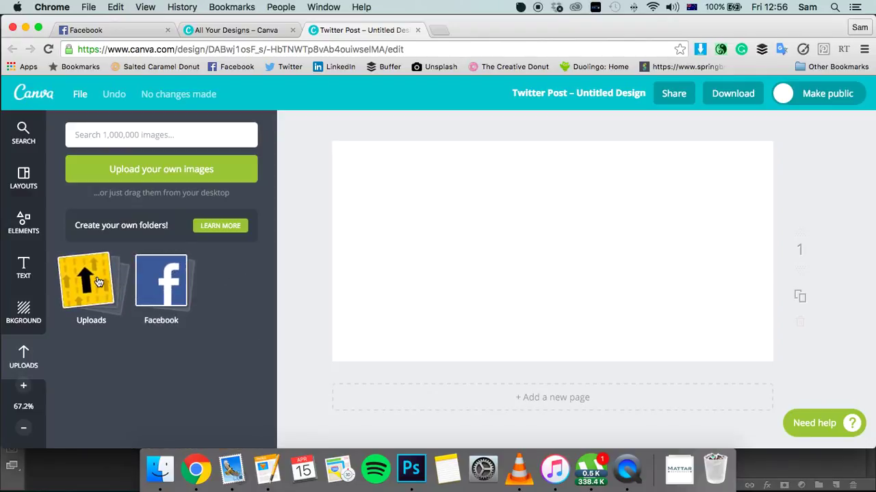
click(98, 282)
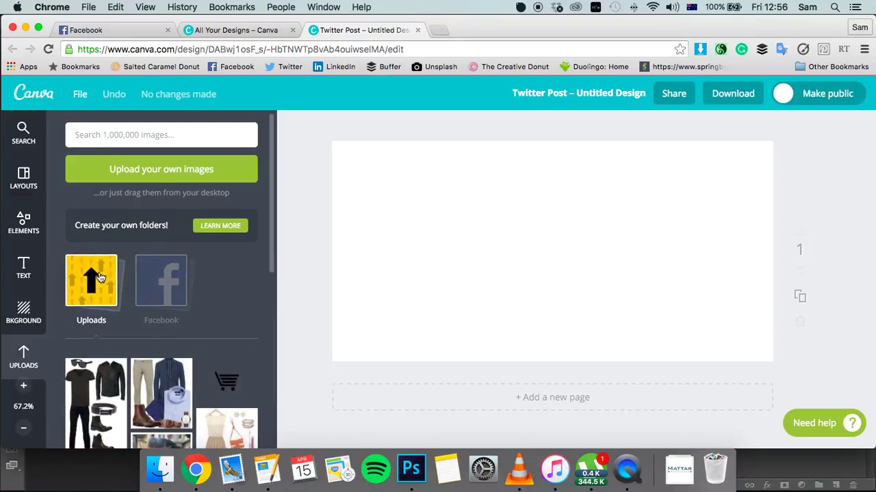
click(163, 177)
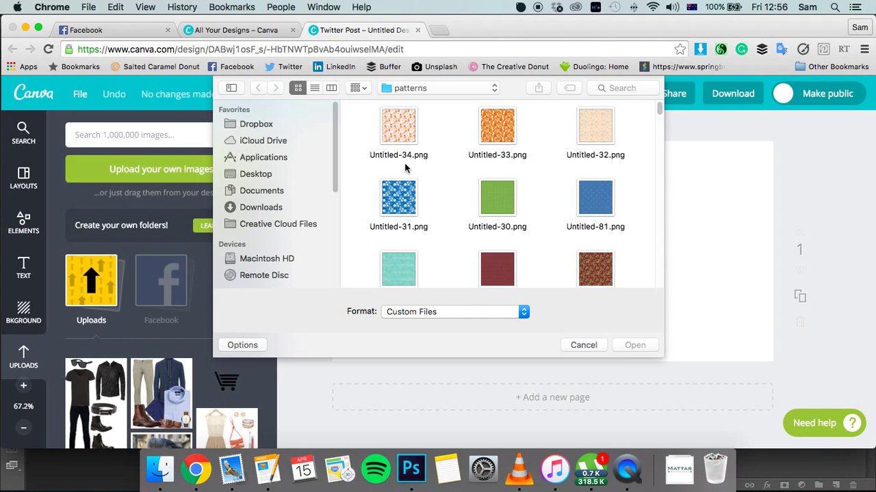
scroll(564, 211, down, 1)
scroll(564, 211, down, 15)
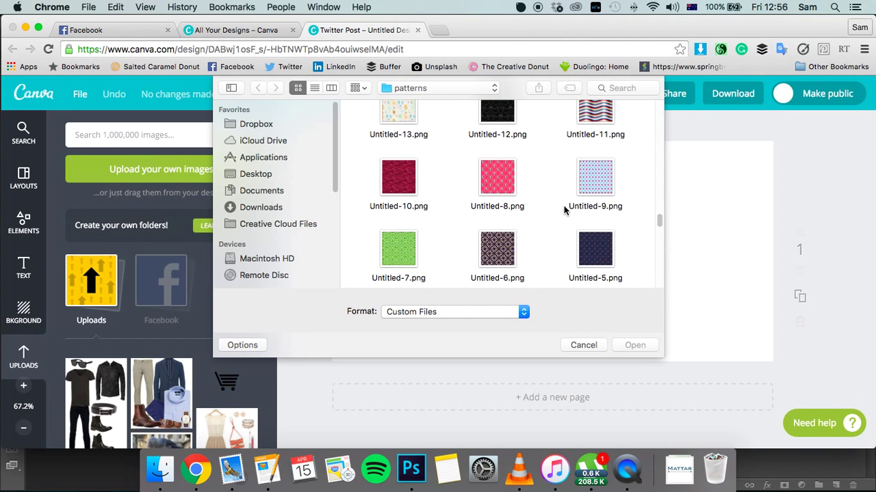
click(515, 184)
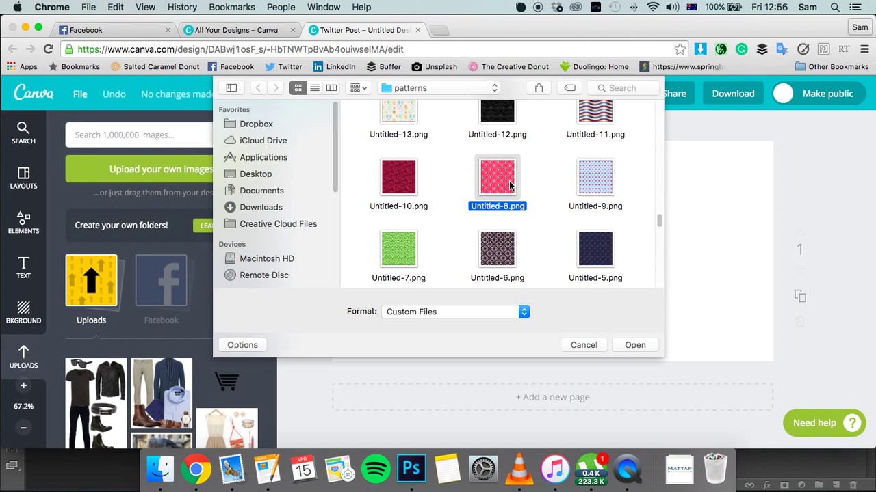
click(622, 345)
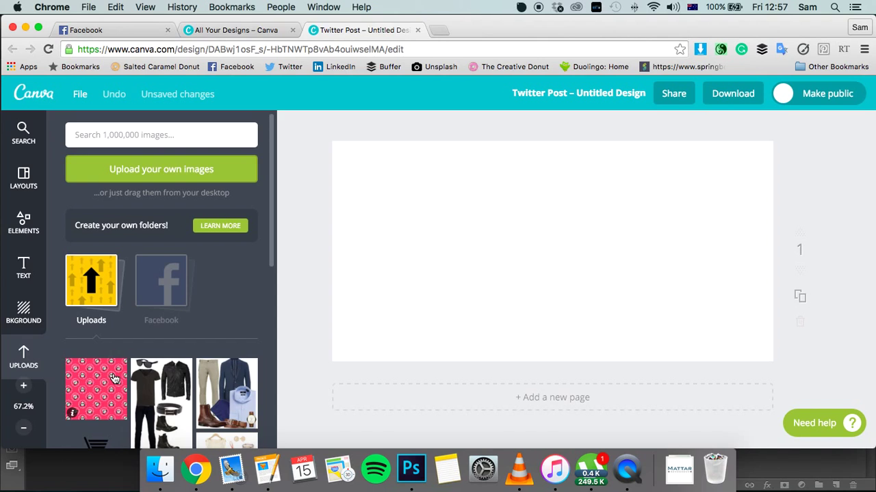
Add the uploaded panda pattern to the page and enlarge it until it fills the whole canvas
click(114, 378)
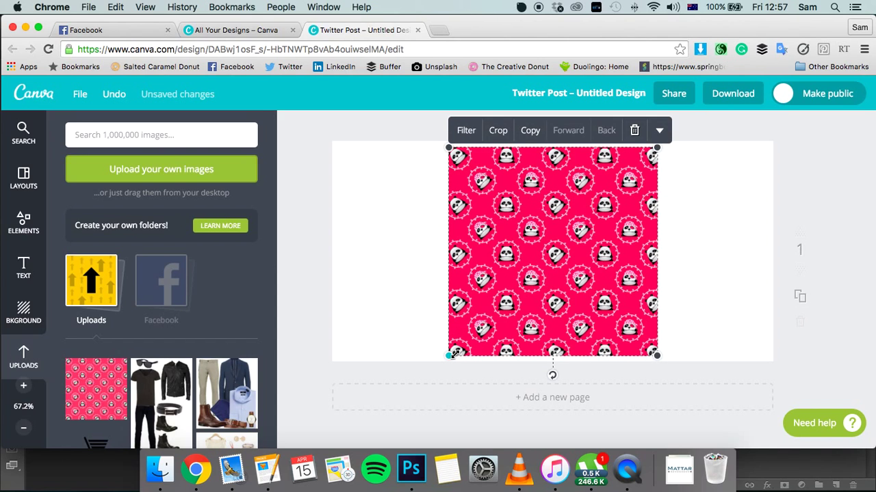
drag(449, 356, 285, 439)
drag(655, 147, 851, 120)
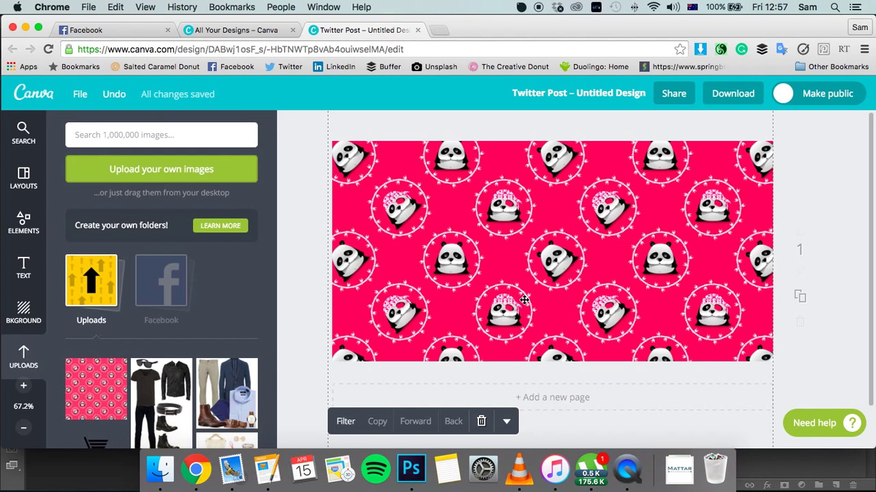
Add a heading to the page with the text MOTIVATION
click(25, 267)
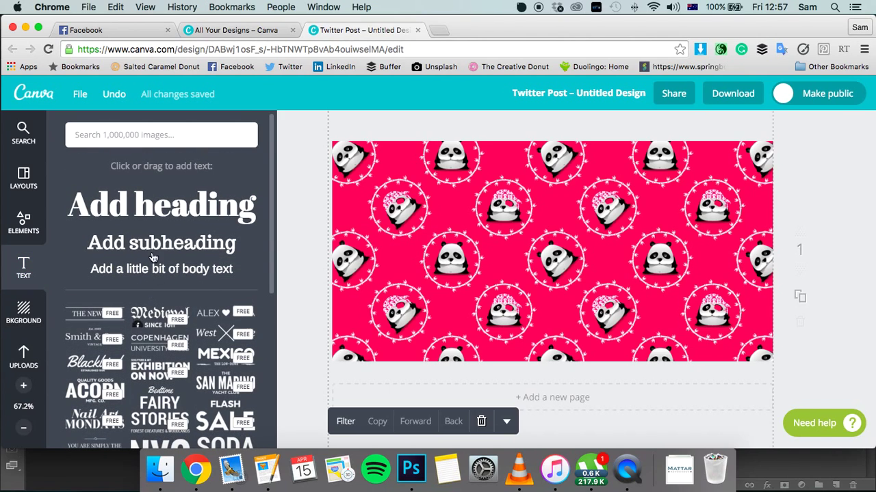
click(162, 209)
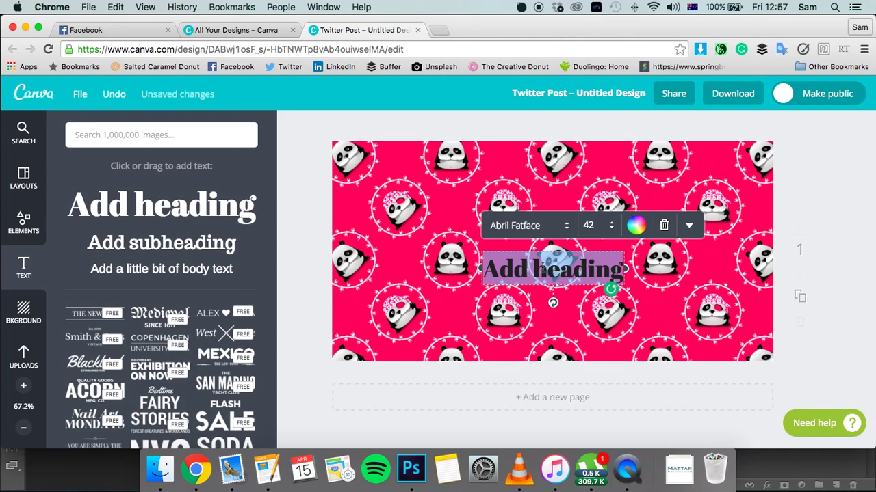
text(MO)
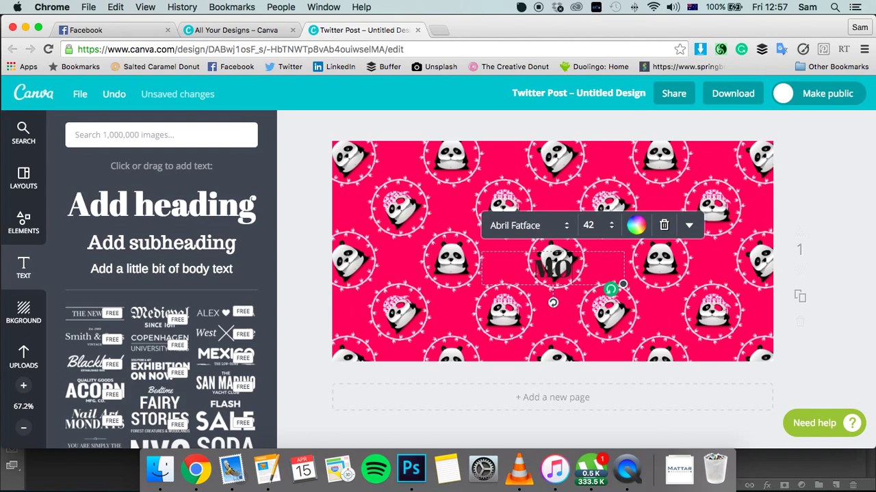
text(TIVAT)
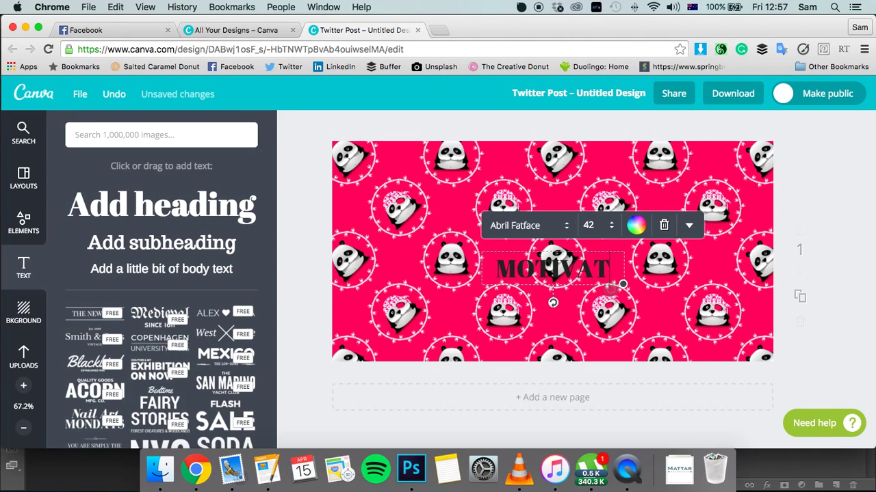
text(ION)
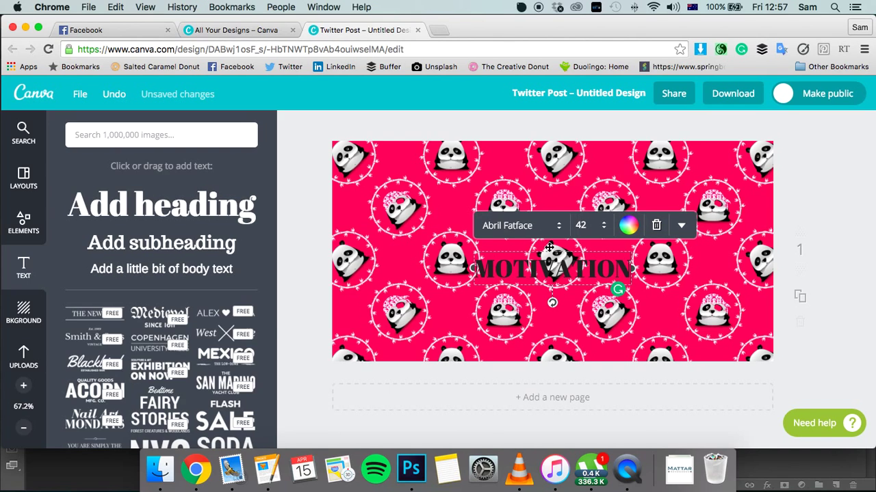
Set the MOTIVATION heading's font size to 104 and move it to the centre of the canvas
click(580, 225)
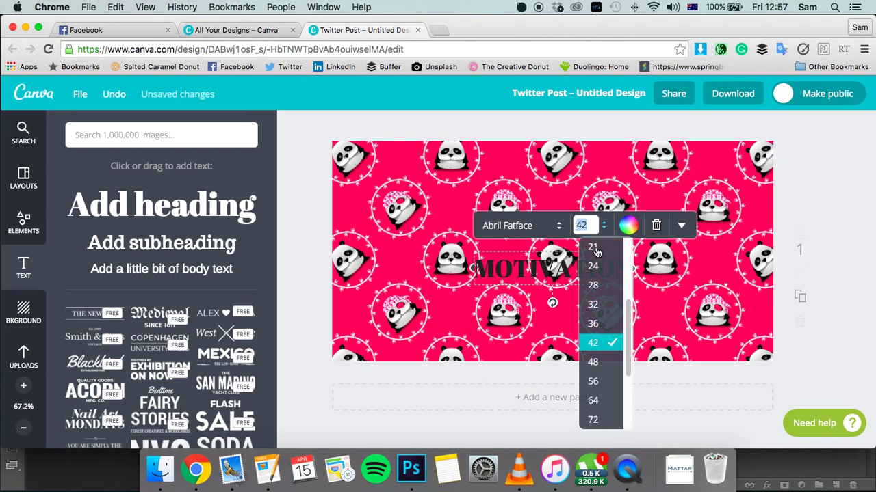
drag(630, 366, 610, 399)
click(612, 380)
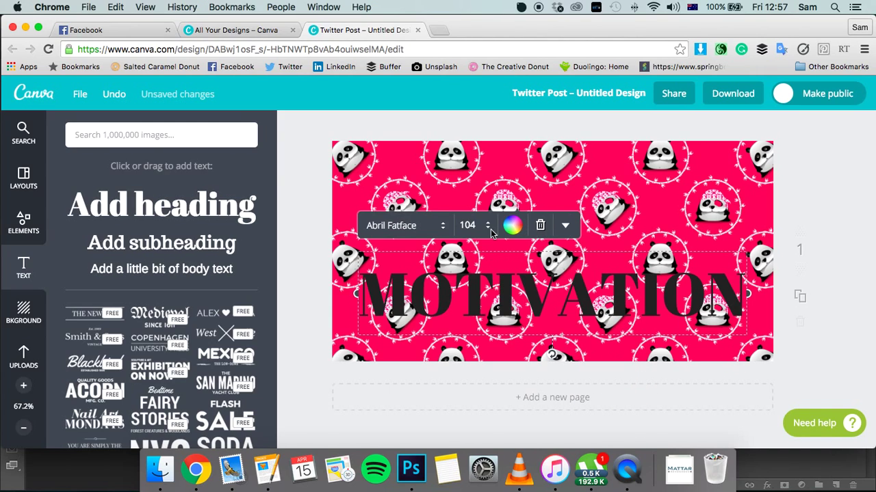
click(664, 224)
drag(660, 264, 662, 224)
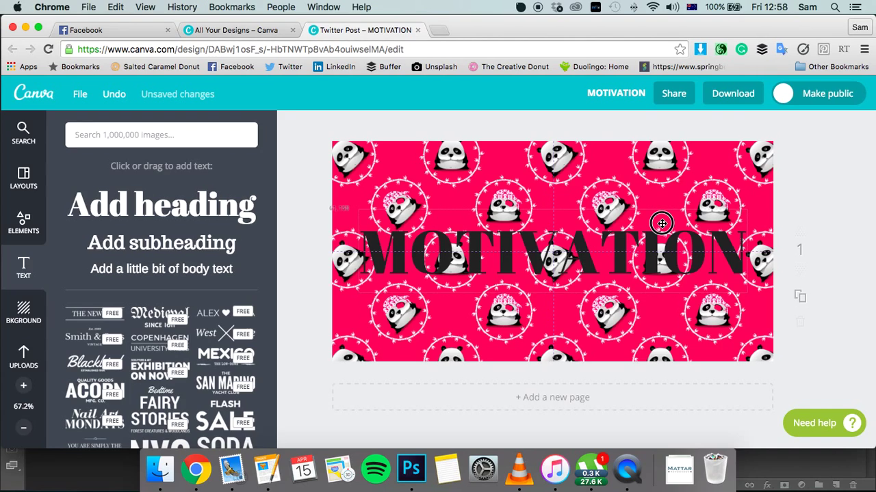
drag(662, 223, 660, 225)
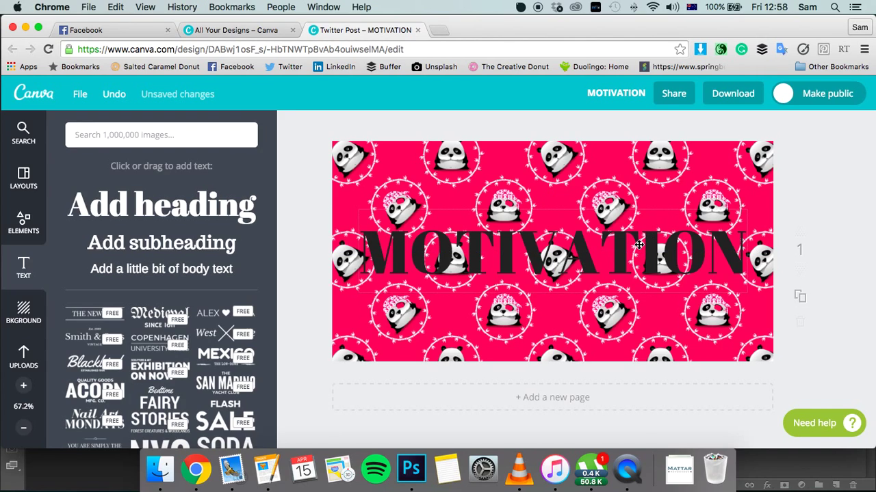
Change the MOTIVATION heading's text colour to white
click(638, 245)
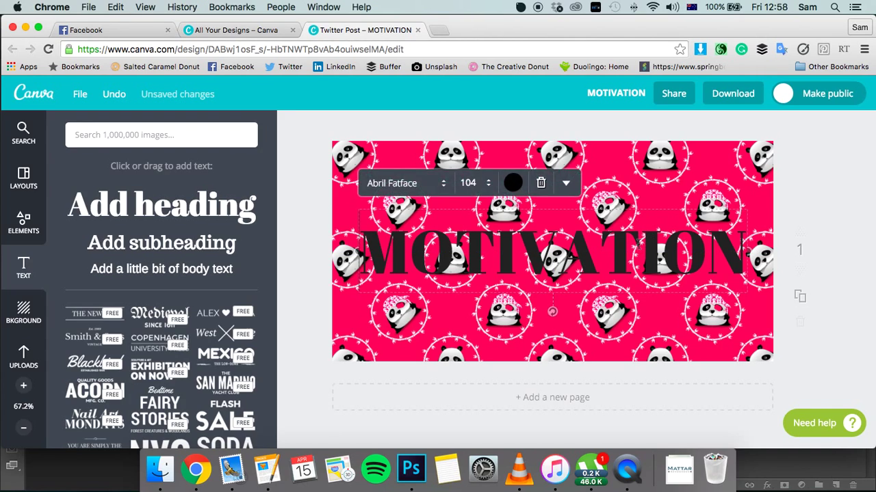
click(513, 182)
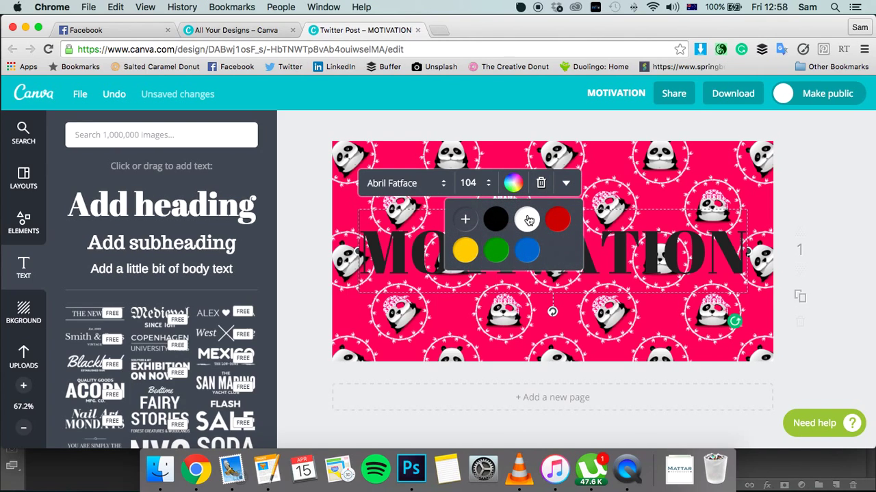
click(527, 220)
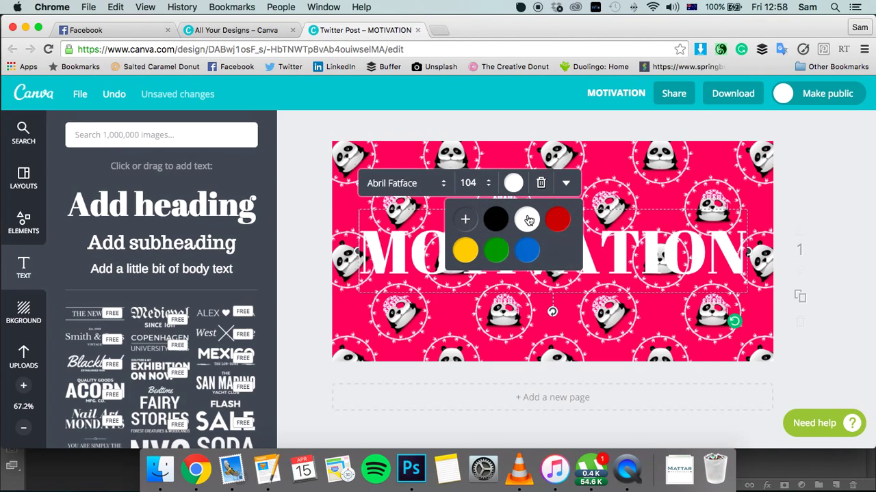
Try Anton as the MOTIVATION heading's font, and change it to Archivo Black
click(445, 183)
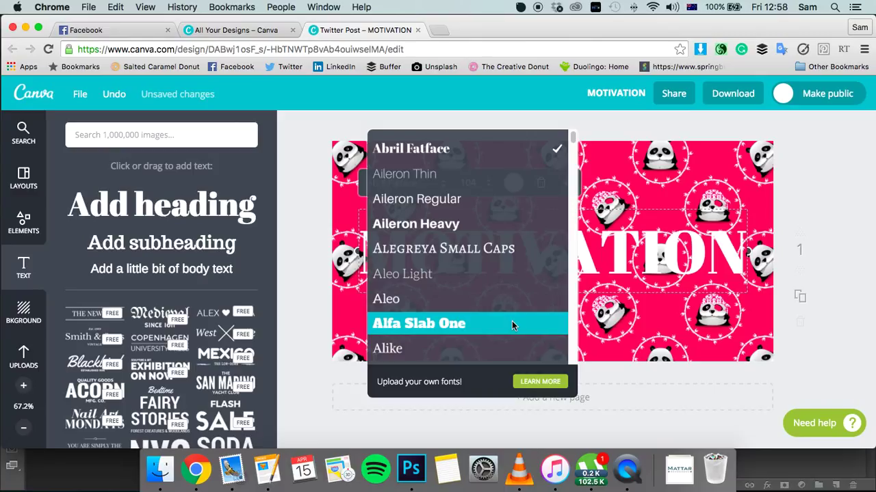
scroll(495, 267, down, 8)
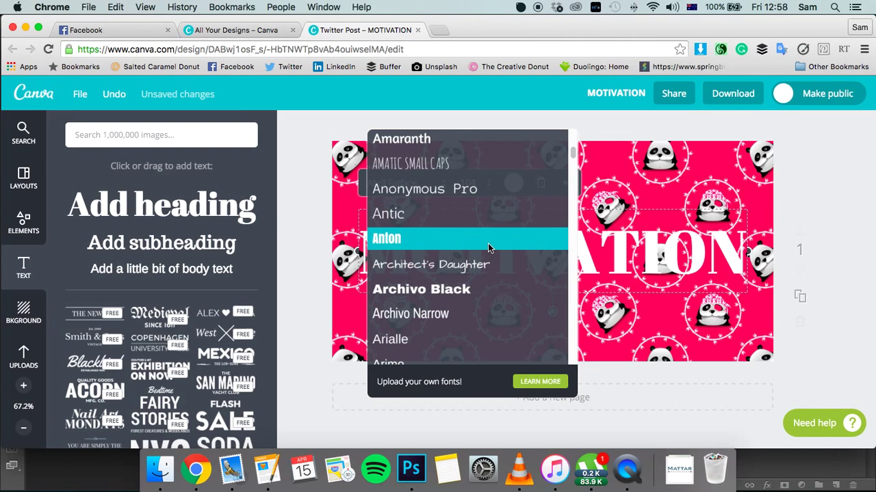
click(488, 243)
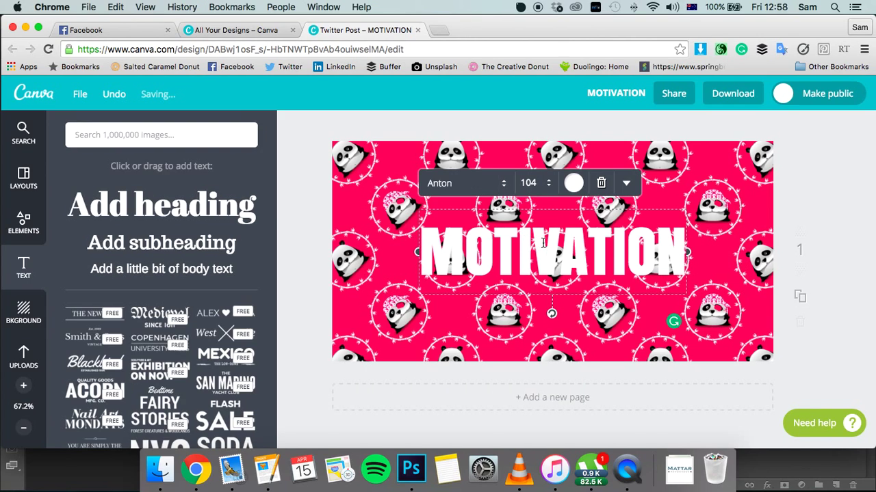
click(497, 192)
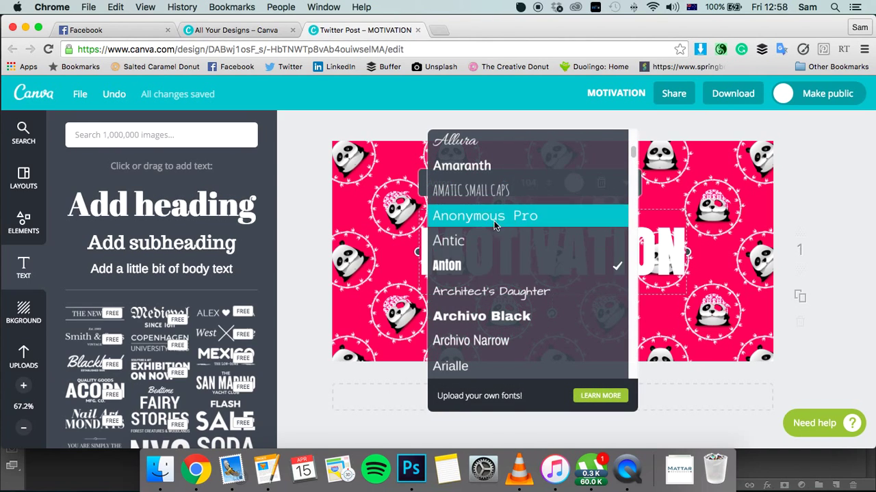
click(515, 318)
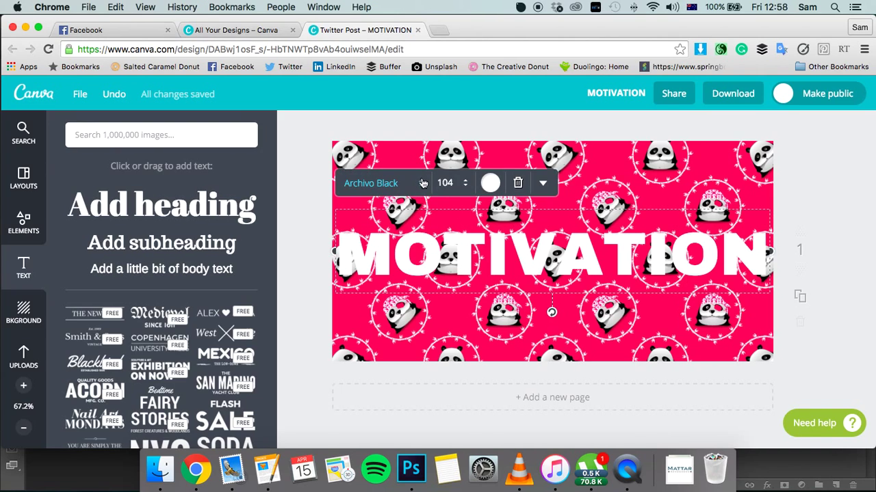
Try the MOTIVATION heading at font size 96, and return it to 104
click(446, 183)
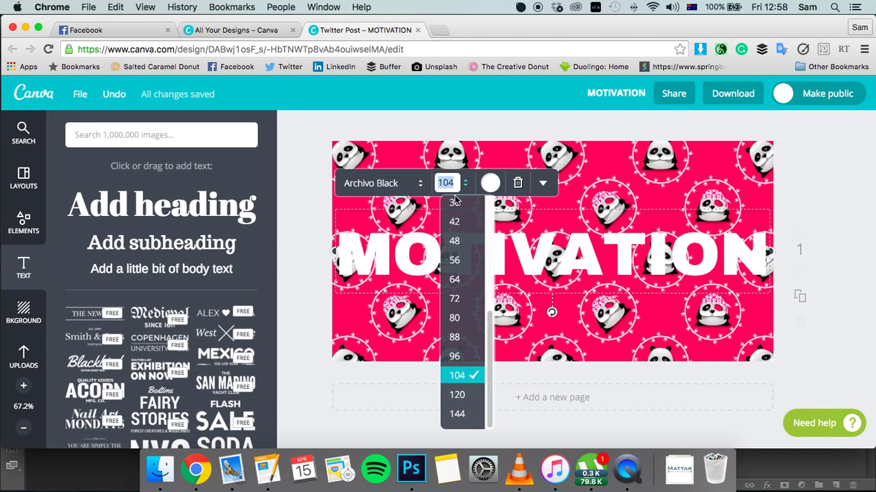
click(470, 353)
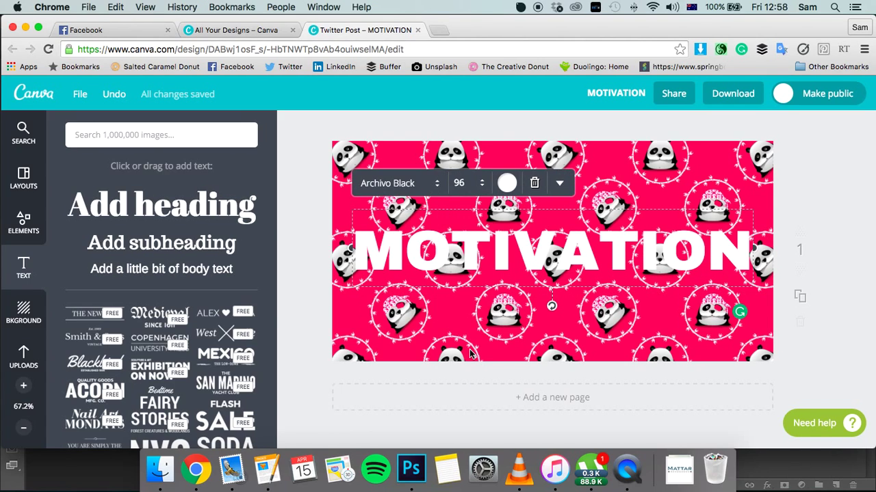
click(471, 185)
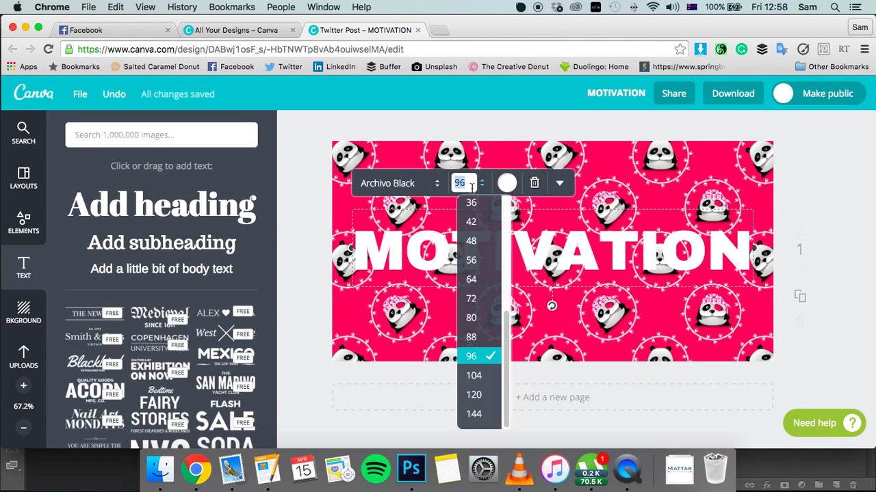
click(479, 375)
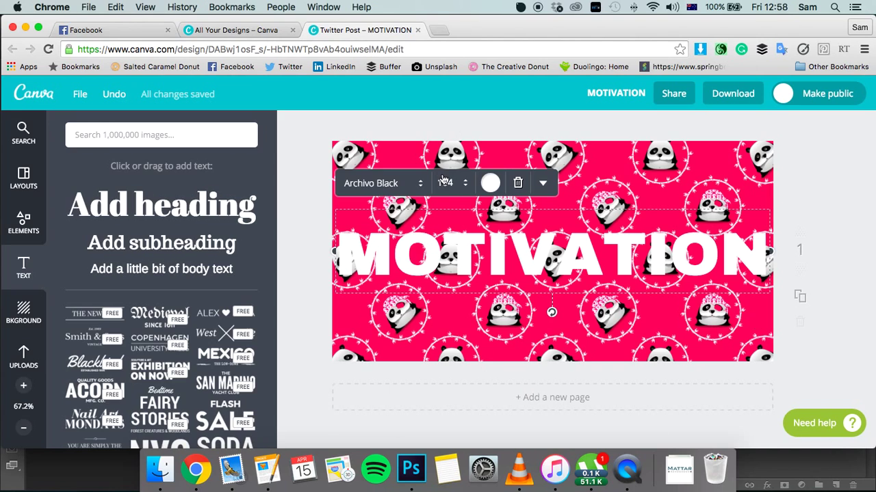
Change the MOTIVATION heading's font to Anton and duplicate the heading
click(420, 184)
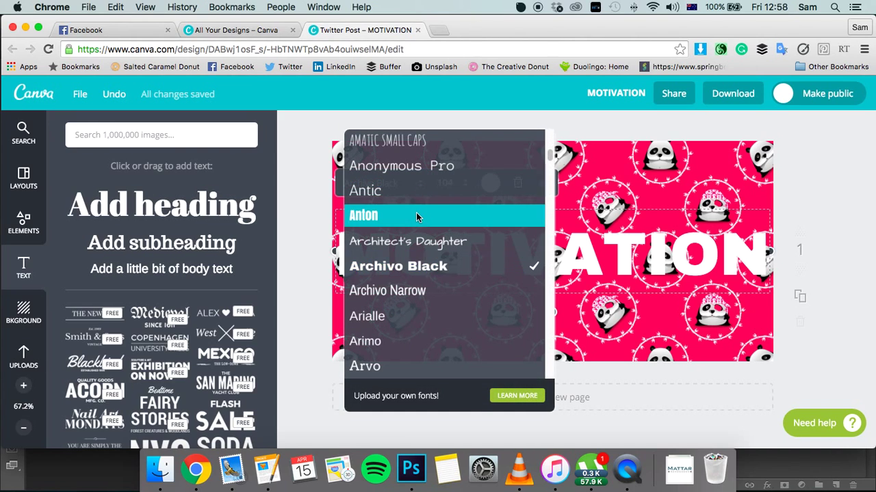
click(419, 218)
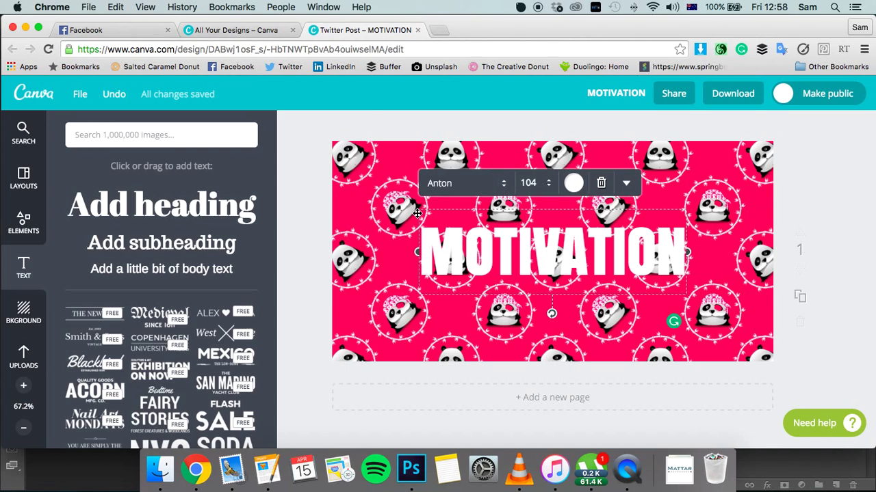
click(626, 184)
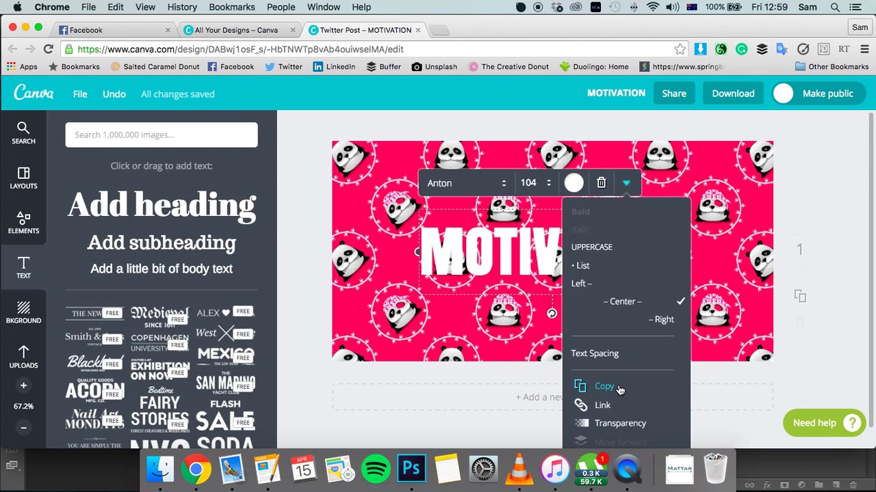
click(619, 389)
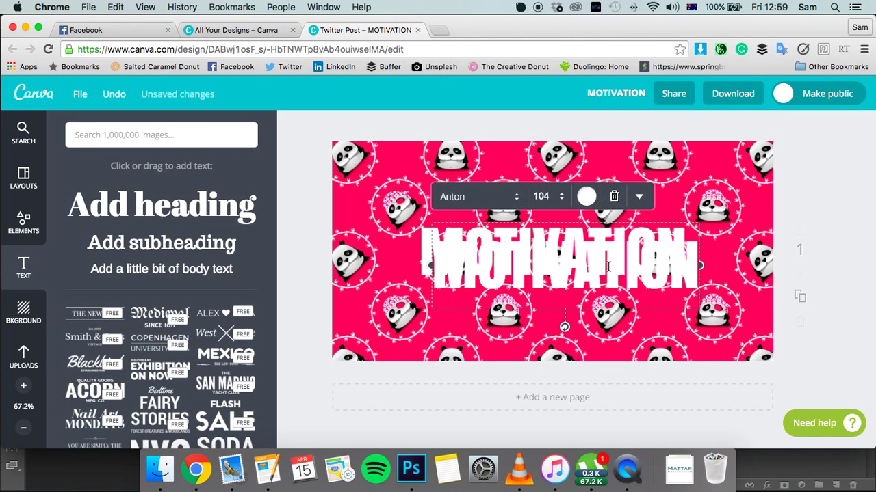
Colour the duplicate MOTIVATION text black and move it back behind the white heading
click(589, 198)
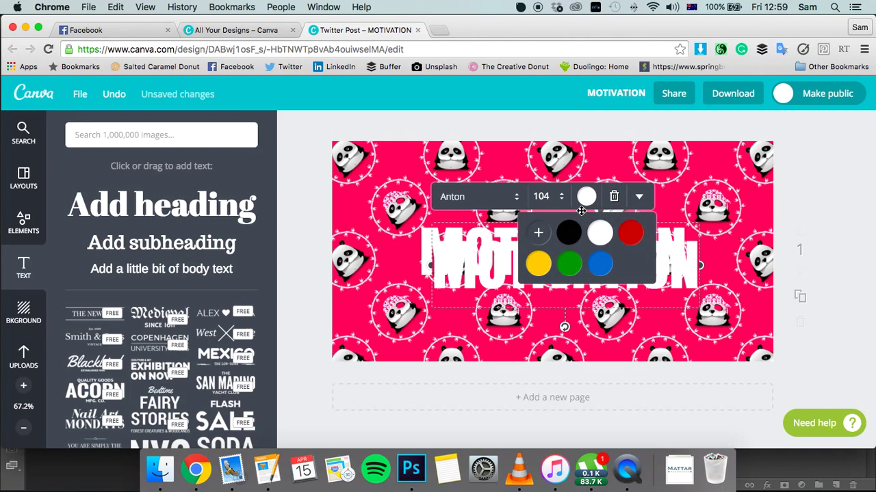
click(577, 234)
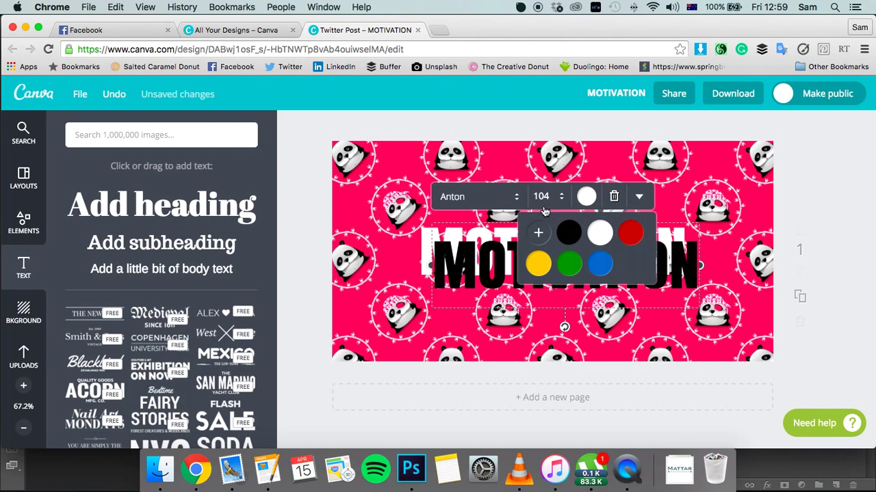
click(640, 199)
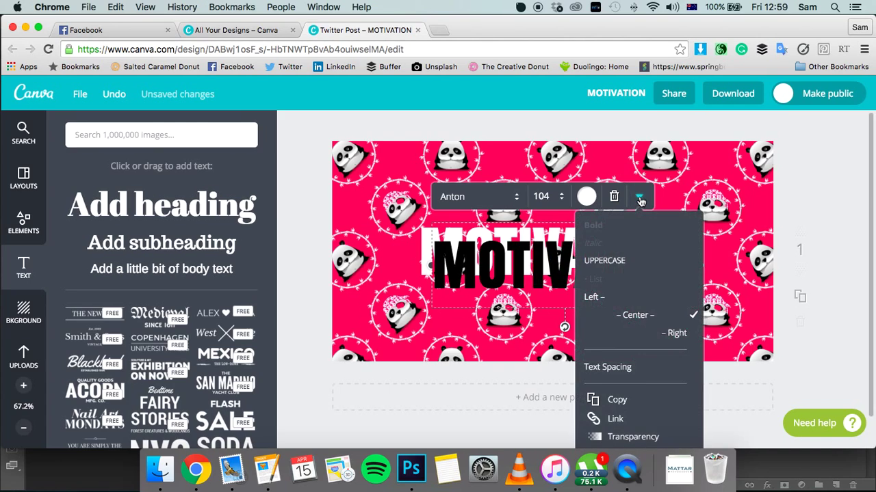
scroll(642, 428, down, 2)
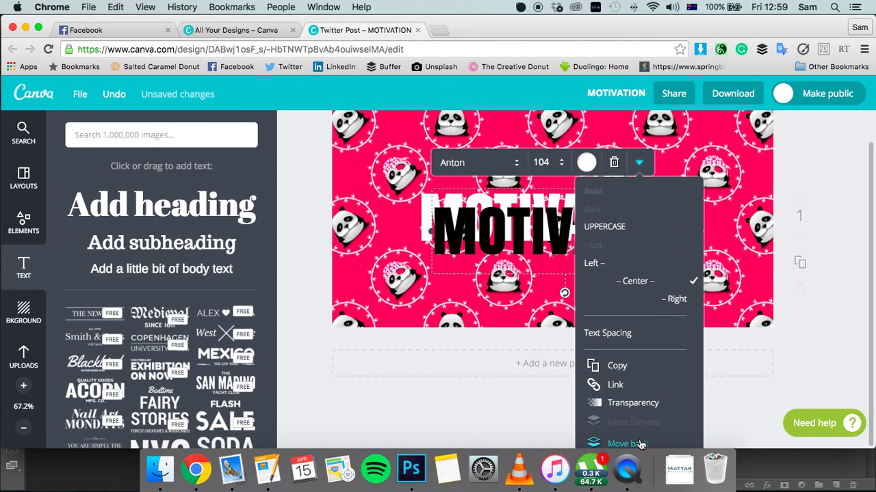
click(640, 445)
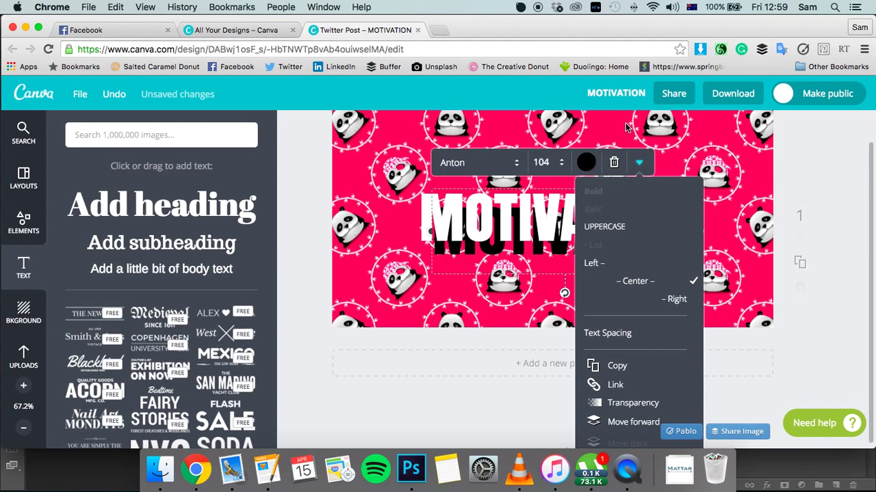
scroll(624, 124, up, 2)
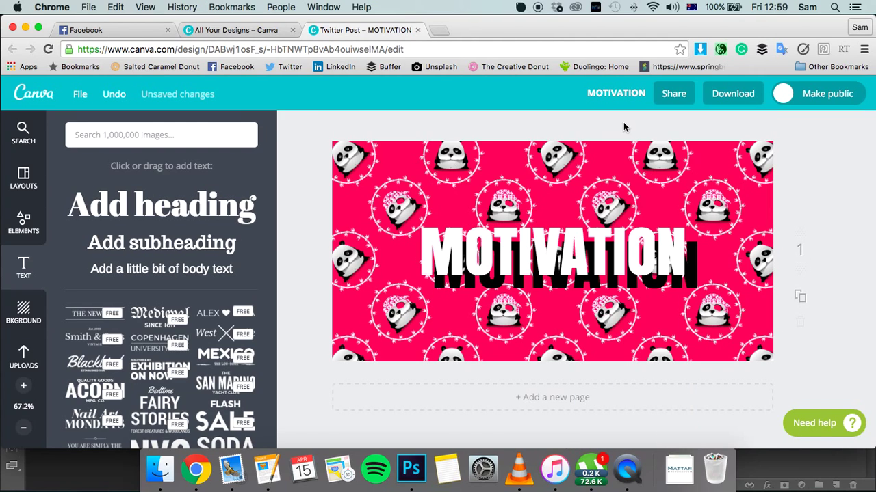
Try to select the black MOTIVATION copy behind the white heading and reposition it
click(689, 287)
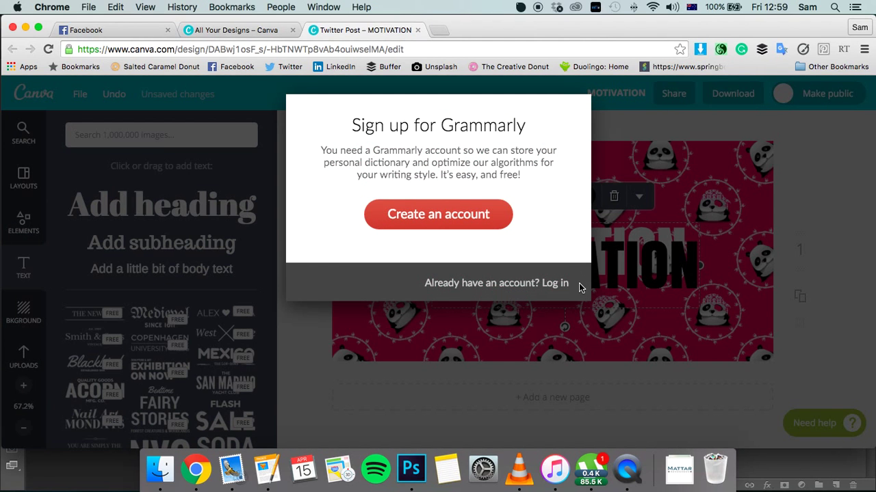
click(581, 337)
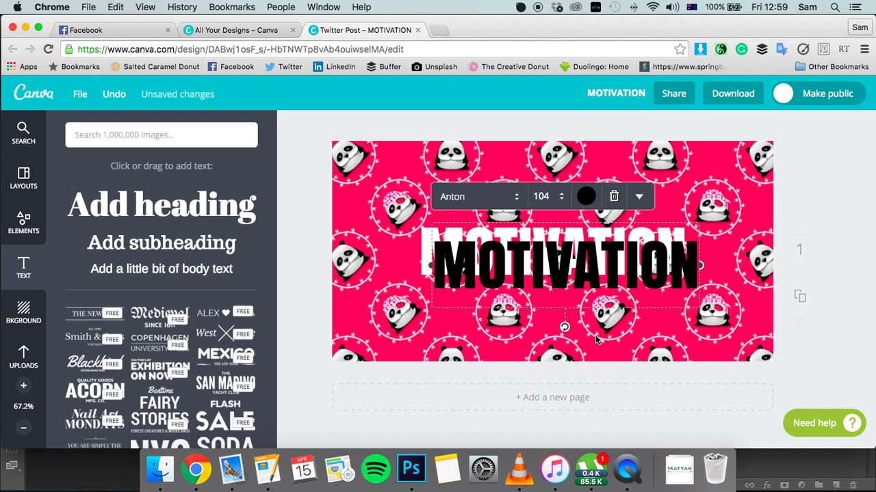
click(634, 269)
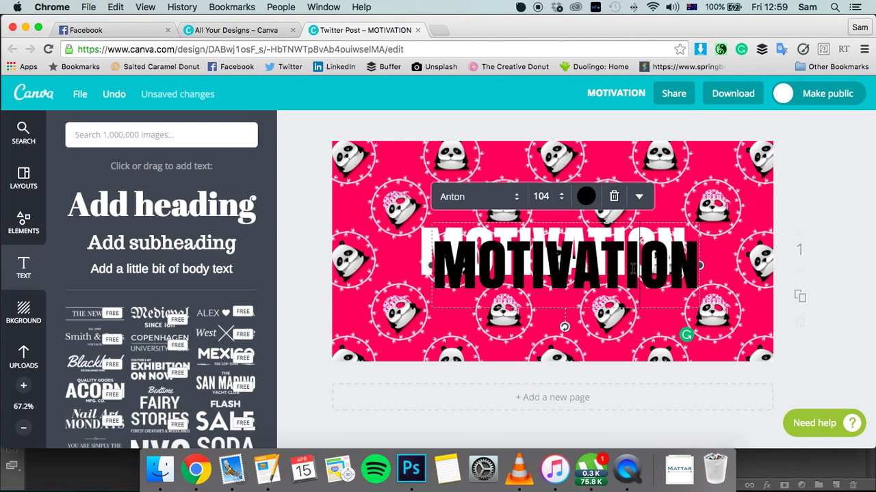
key(Escape)
mouse_move(628, 279)
mouse_down()
mouse_move(616, 274)
mouse_move(628, 287)
mouse_up()
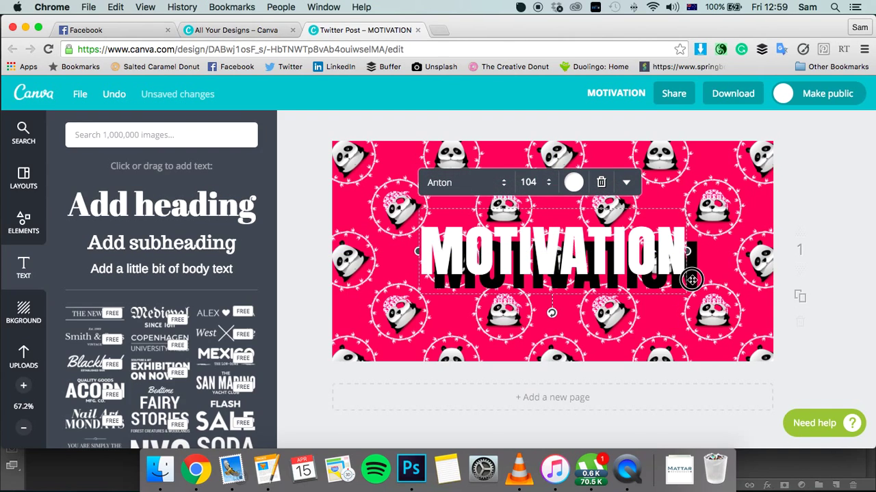
click(691, 280)
drag(691, 281, 680, 270)
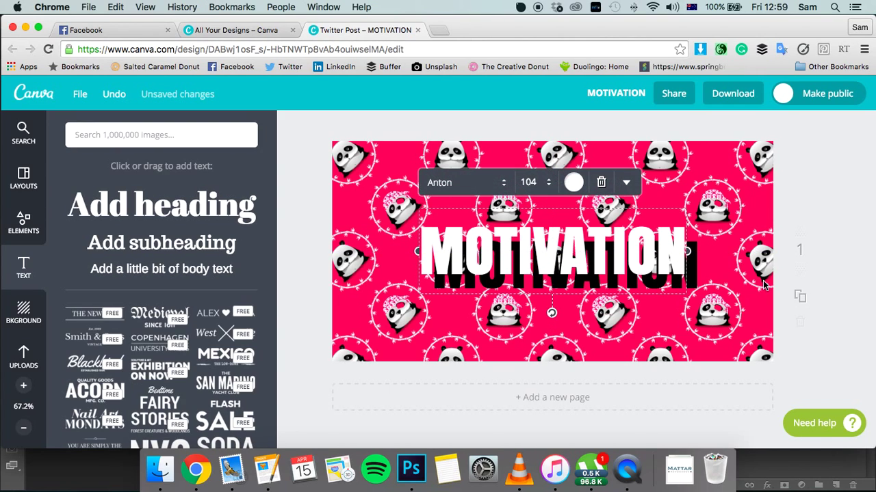
click(712, 288)
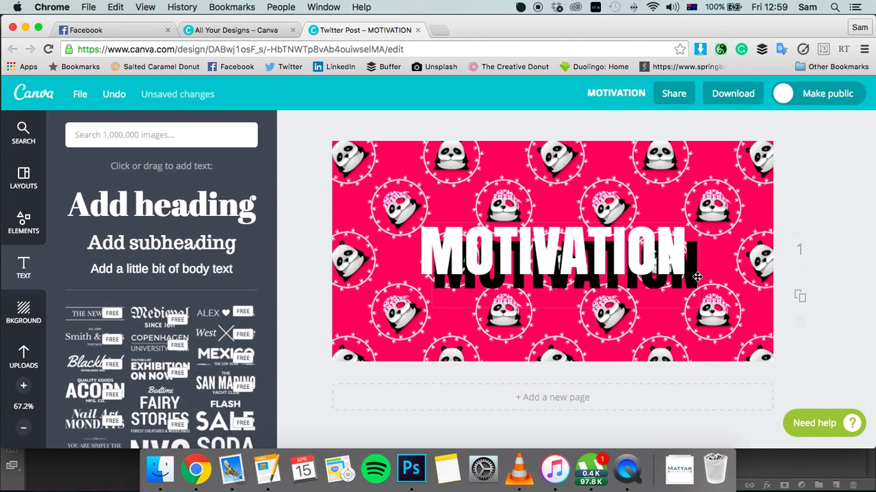
Send the black MOTIVATION copy behind the white heading and shift it to a slight lower-right offset as a drop shadow
click(697, 277)
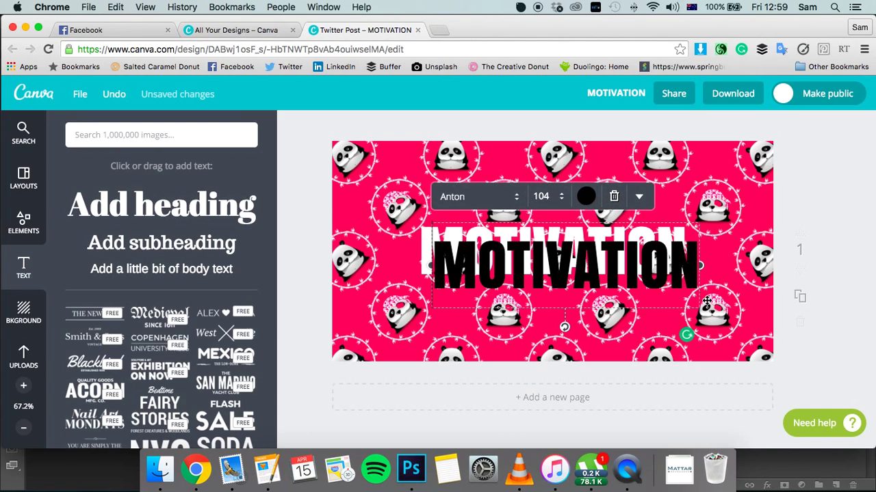
key(super+bracketleft)
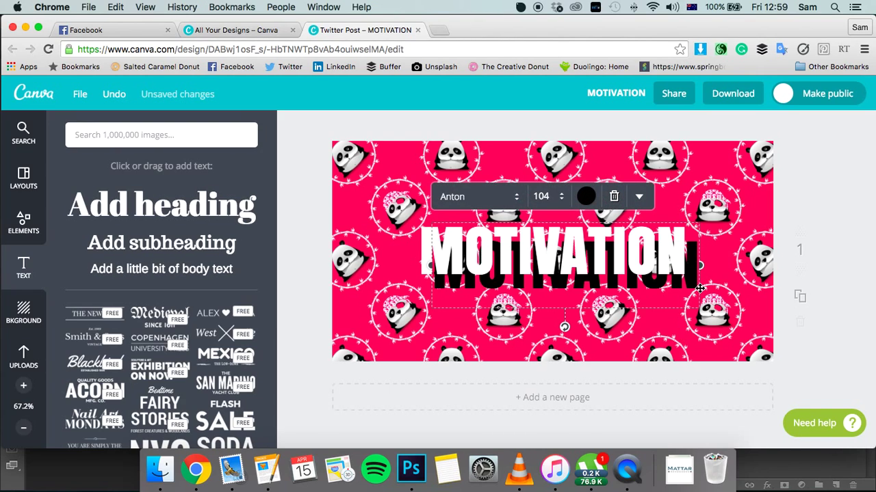
mouse_move(697, 286)
mouse_down()
mouse_move(682, 272)
mouse_move(689, 278)
mouse_up()
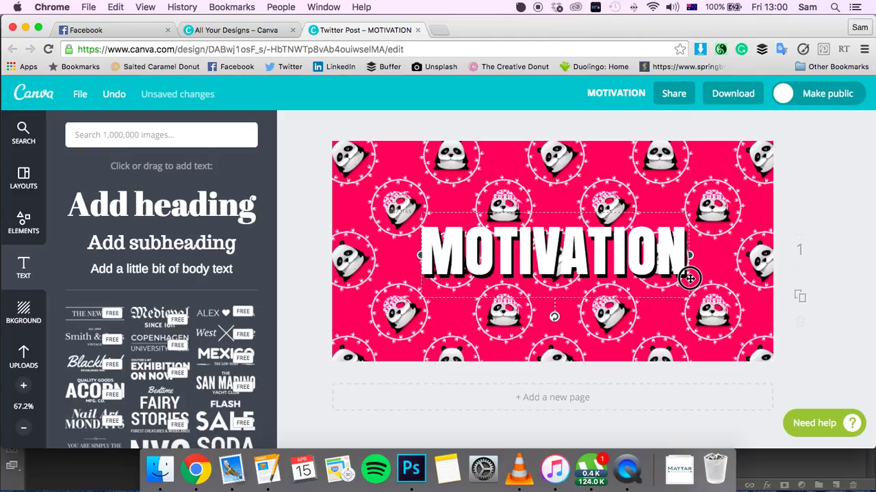
drag(690, 278, 691, 279)
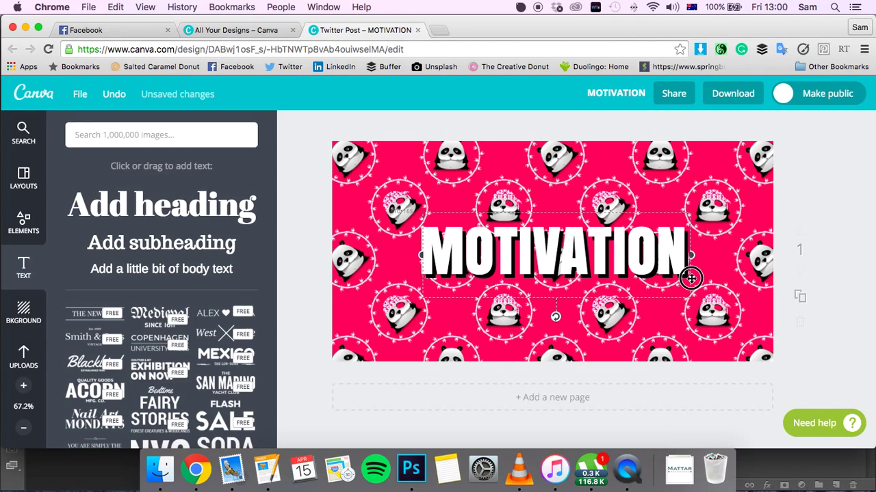
drag(690, 279, 692, 279)
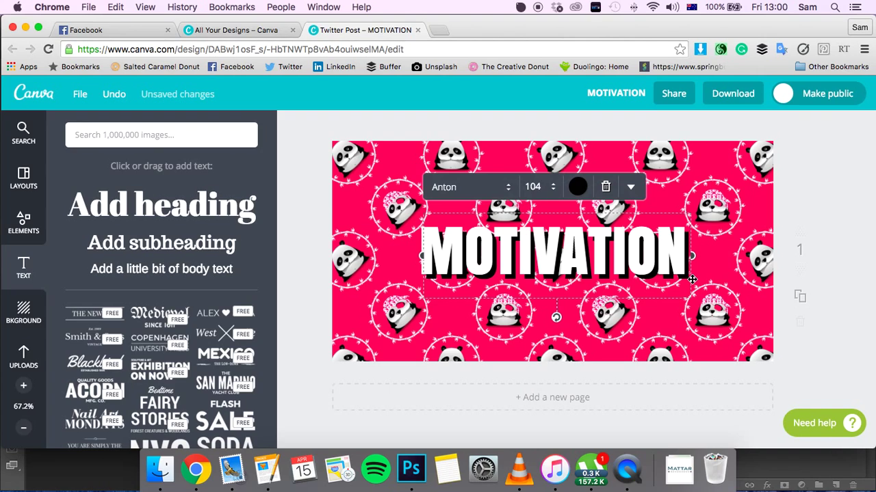
Lower the black shadow copy's transparency setting slightly below 100
click(628, 185)
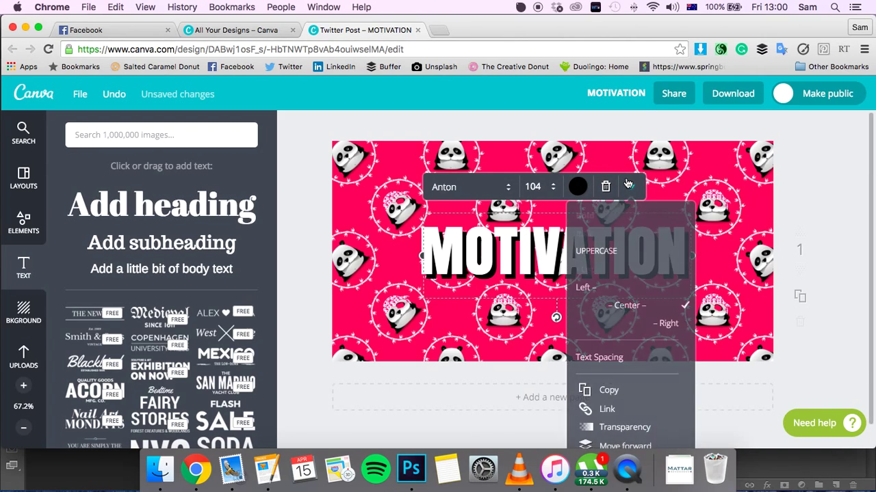
click(643, 430)
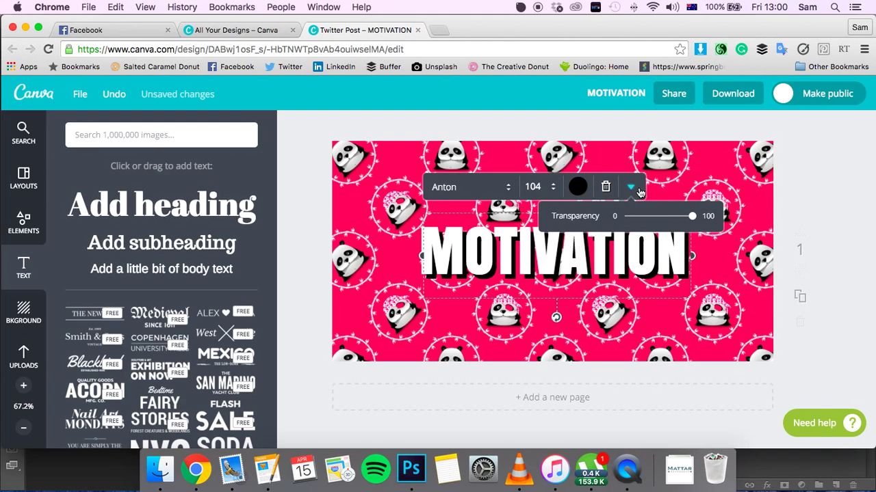
click(690, 219)
drag(691, 223, 679, 223)
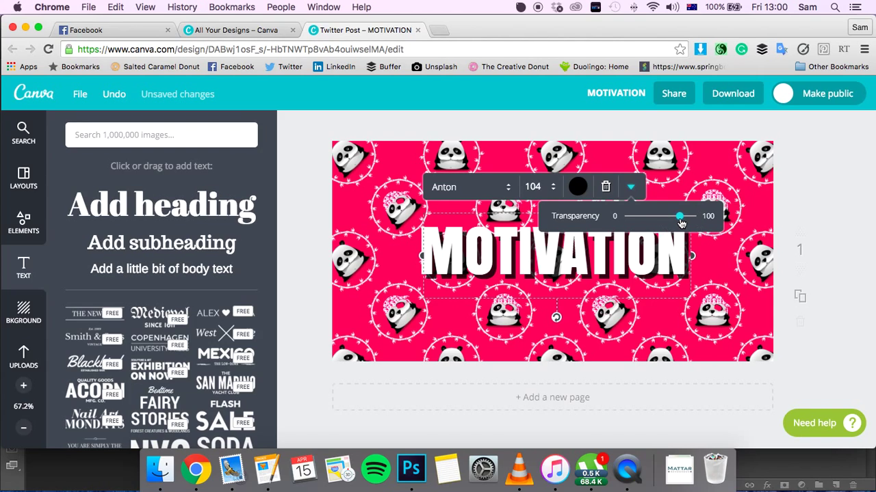
click(716, 274)
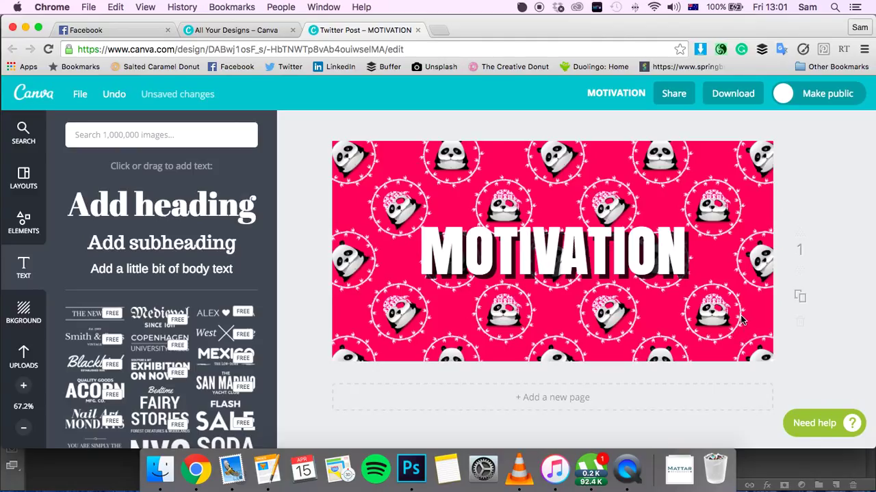
Set the panda pattern background's transparency to 81
click(764, 324)
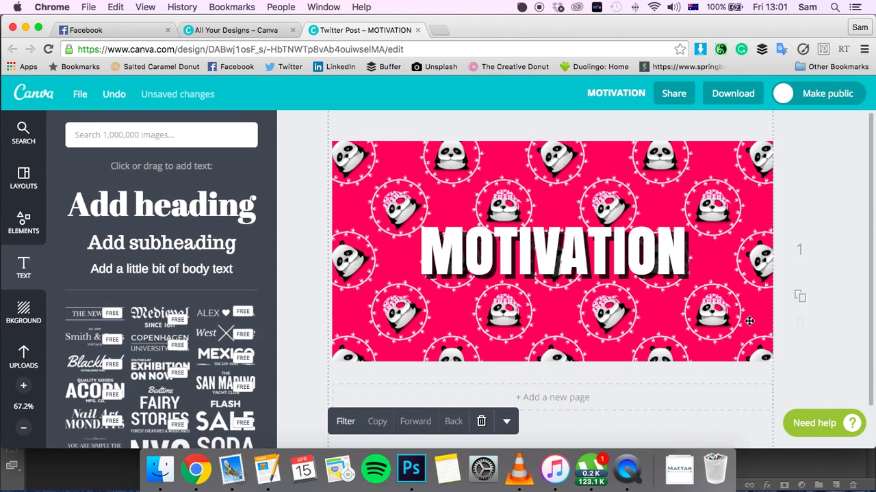
click(512, 427)
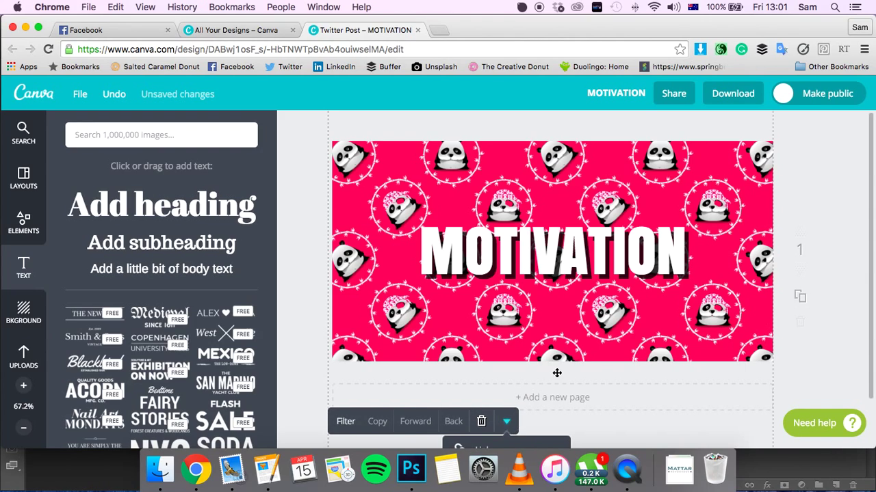
scroll(513, 428, down, 2)
click(500, 411)
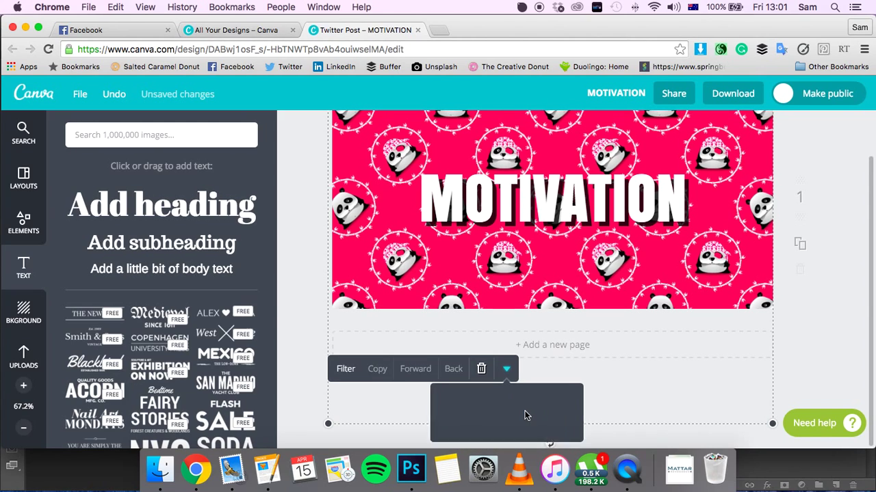
drag(566, 407, 552, 406)
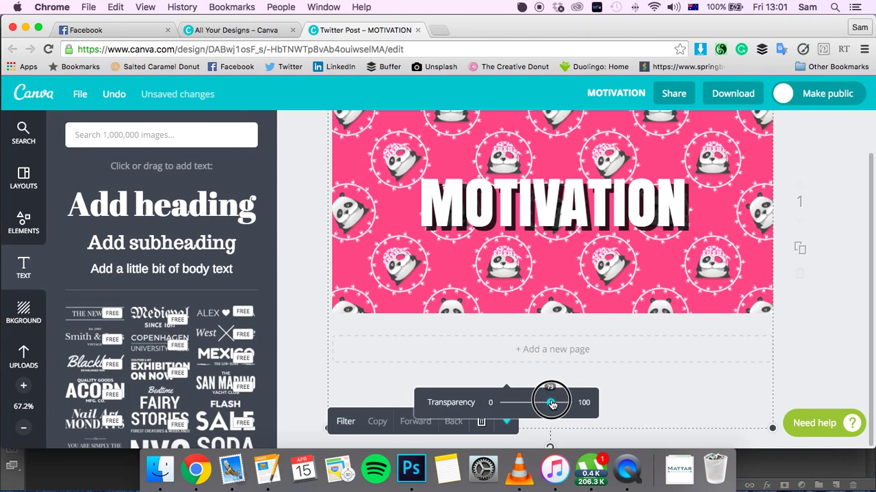
drag(552, 405, 557, 405)
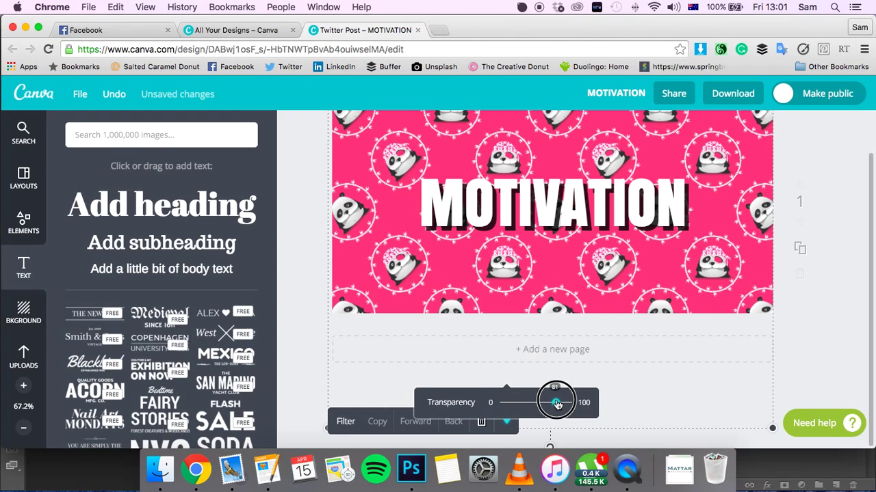
click(814, 347)
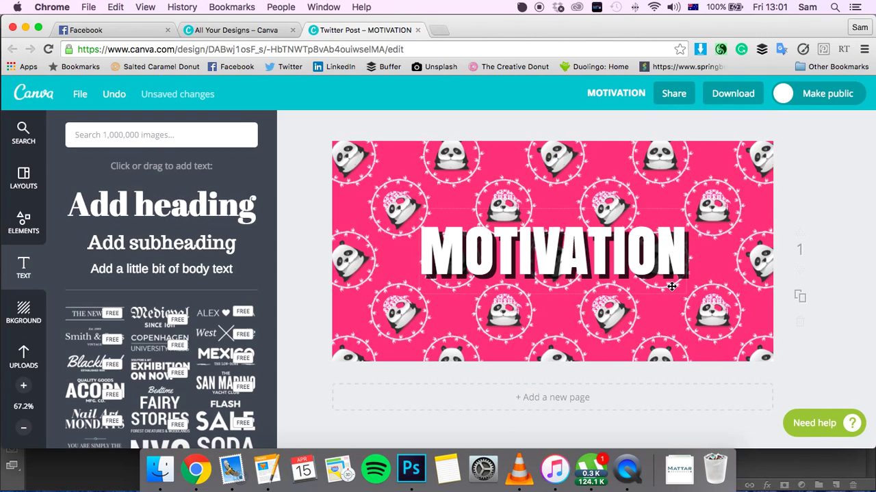
Change the front MOTIVATION heading's text colour from white to black
click(656, 239)
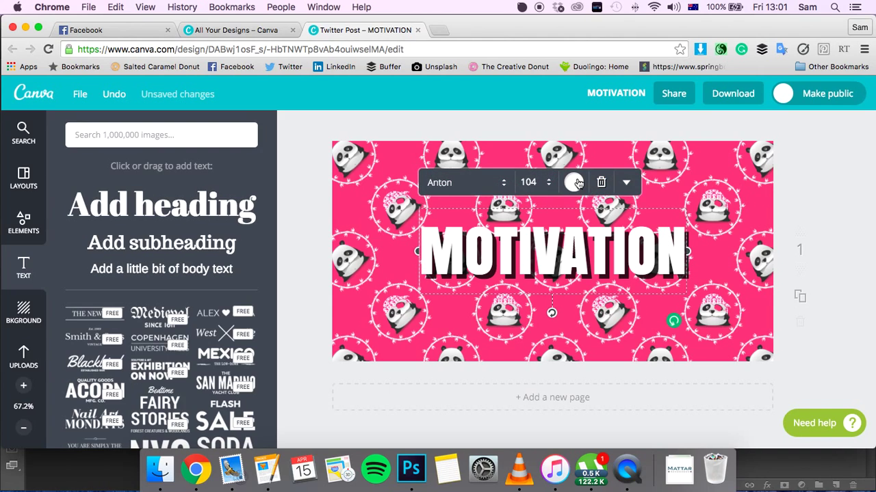
click(576, 183)
click(558, 219)
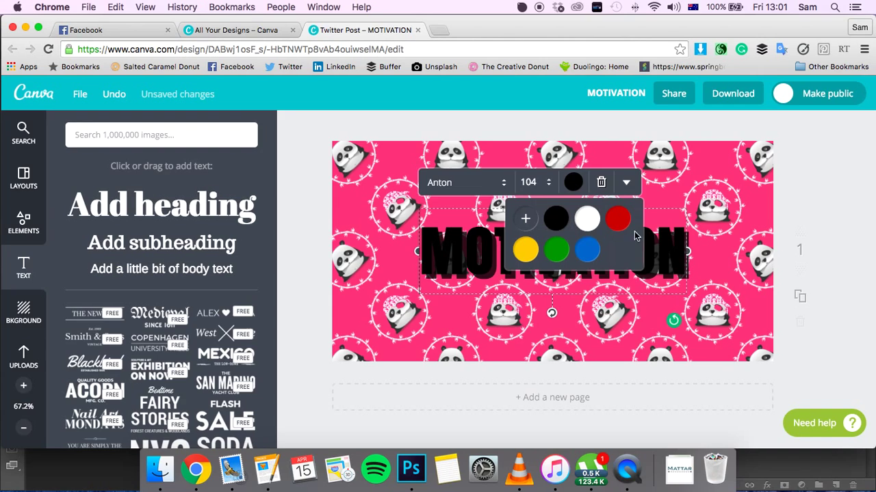
click(698, 217)
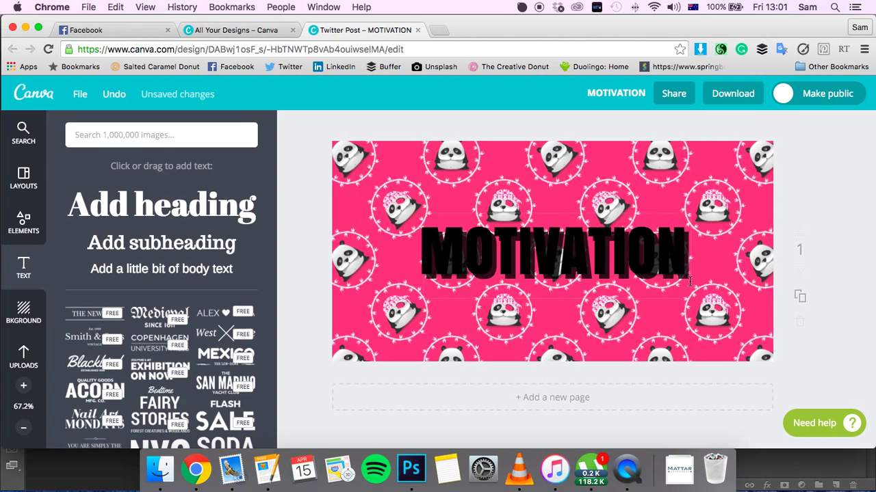
Lower the black MOTIVATION shadow copy's transparency setting to about the middle of the scale
click(691, 278)
click(704, 288)
click(684, 282)
click(731, 287)
drag(688, 284, 691, 295)
click(629, 185)
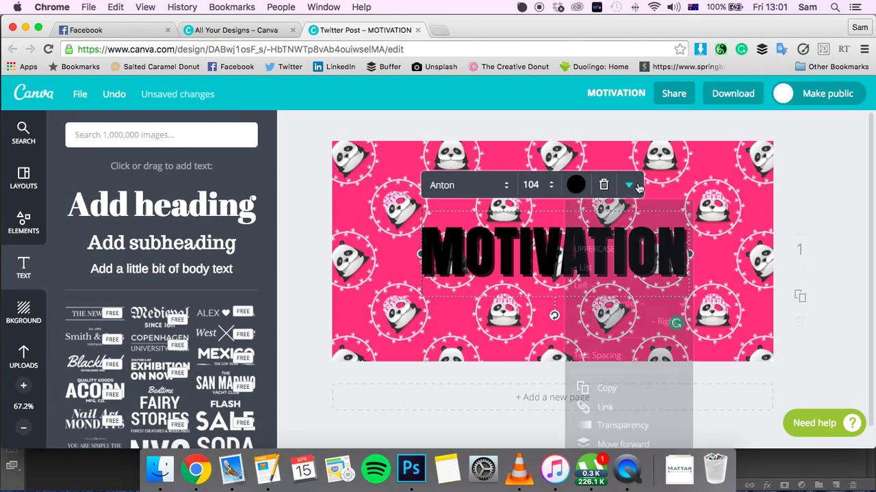
click(639, 422)
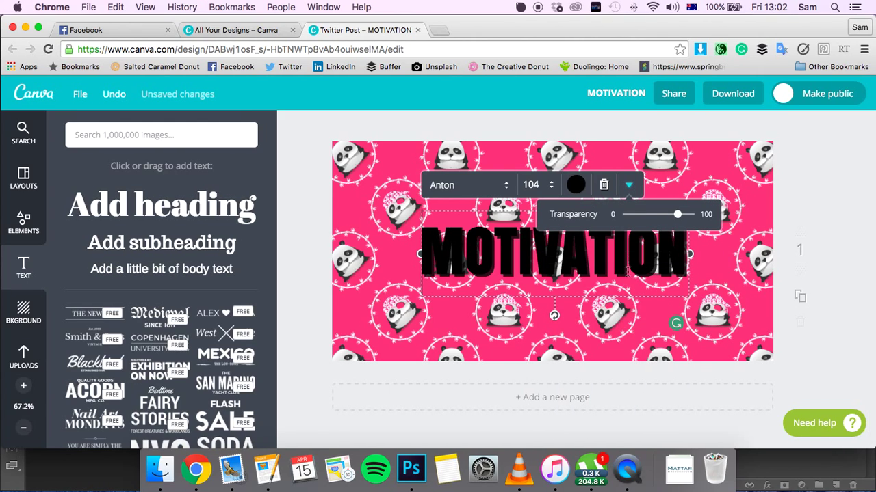
drag(659, 218, 655, 217)
click(847, 184)
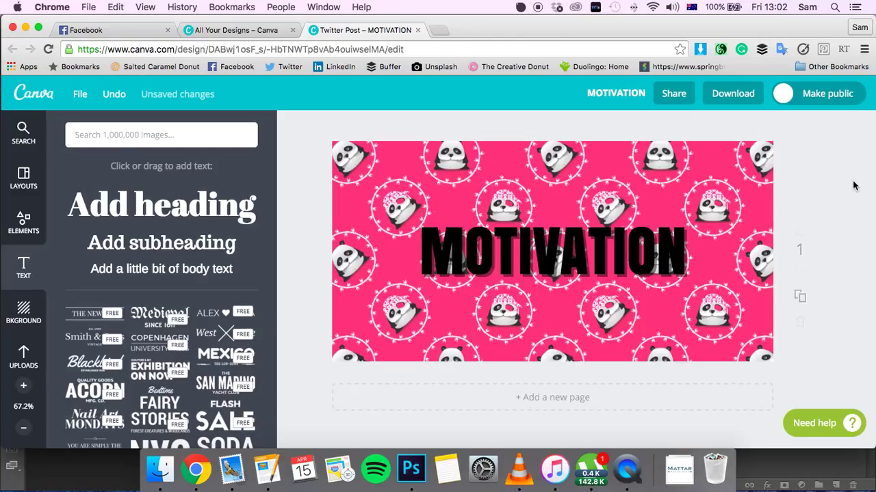
Set the front MOTIVATION heading's text colour to white
click(679, 255)
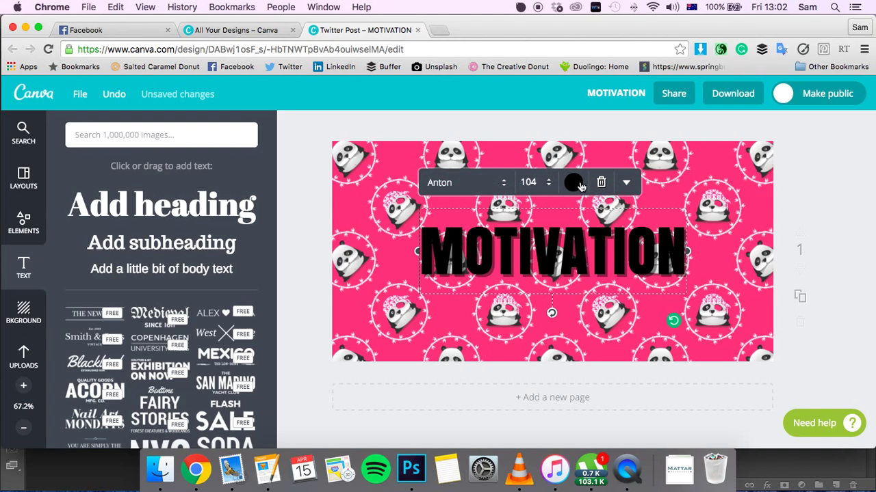
click(579, 185)
click(592, 220)
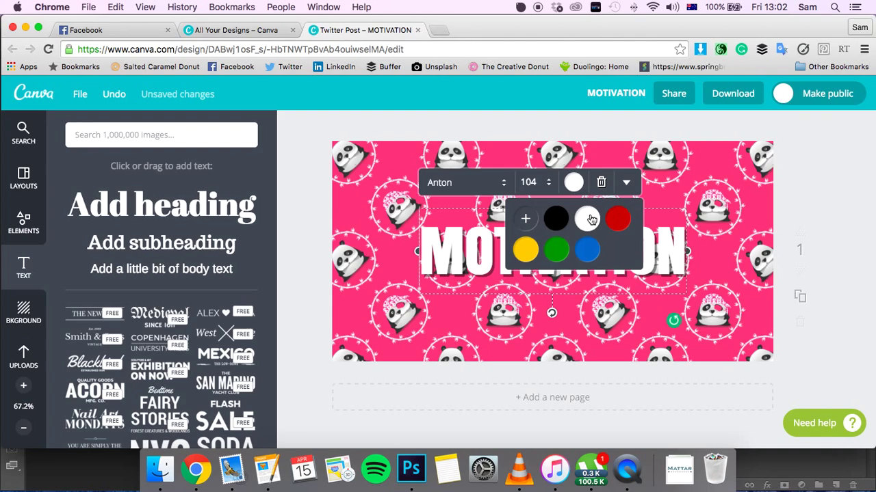
click(697, 303)
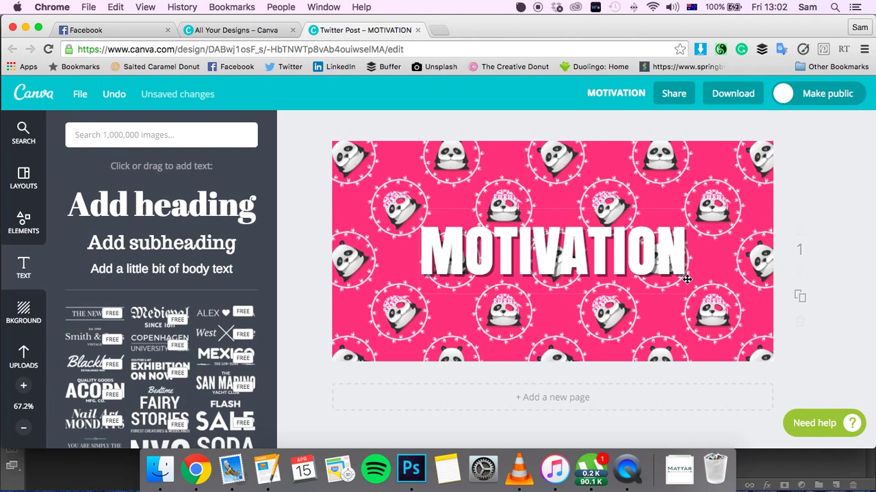
Move the black MOTIVATION shadow copy slightly further down and right from behind the white heading
click(688, 281)
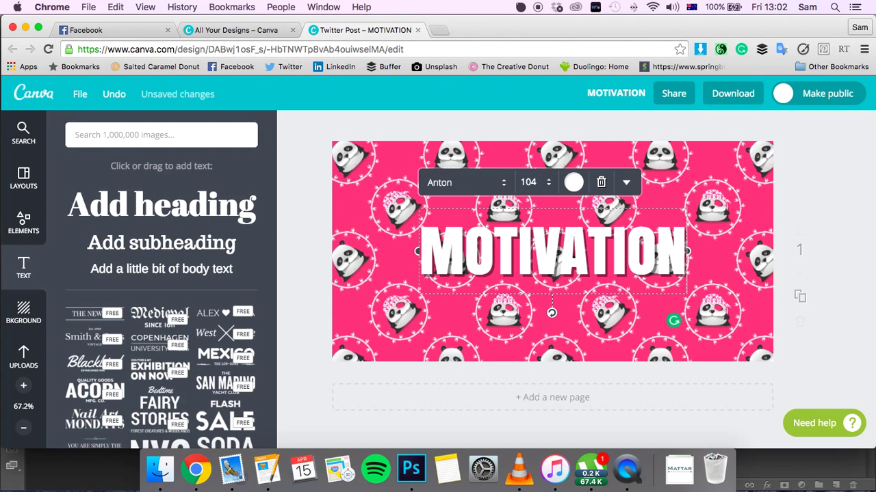
drag(691, 292, 688, 289)
key(Escape)
click(686, 278)
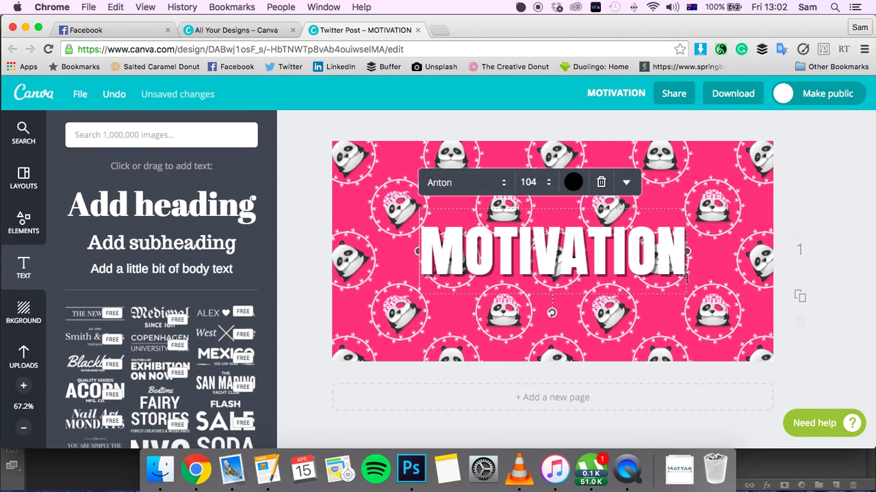
click(704, 294)
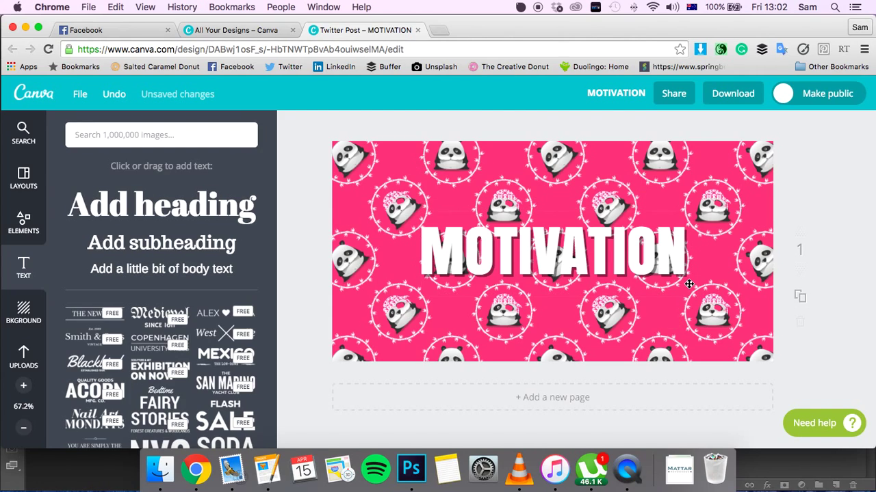
drag(687, 282, 691, 284)
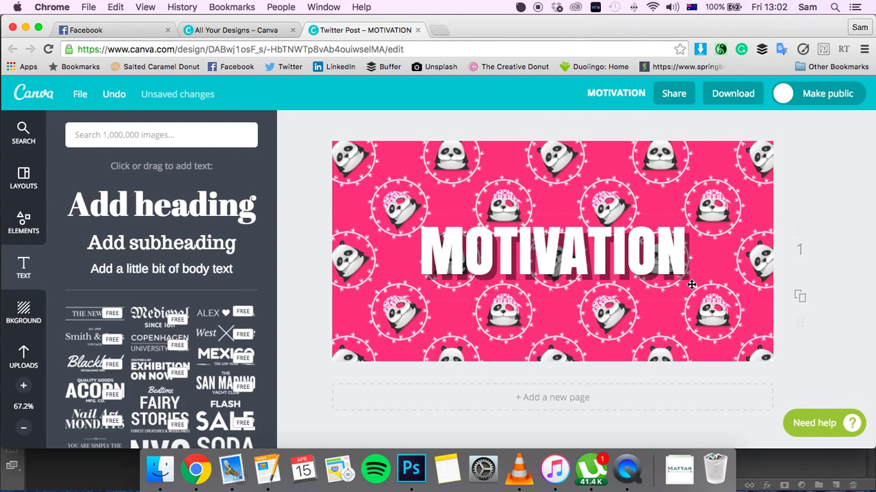
Raise the black shadow copy's transparency setting to about three quarters of the scale to darken the shadow
click(689, 283)
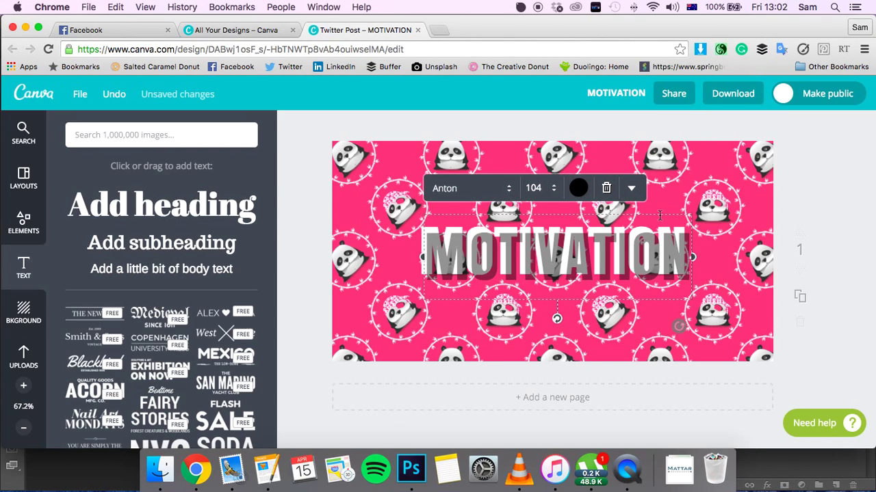
click(631, 188)
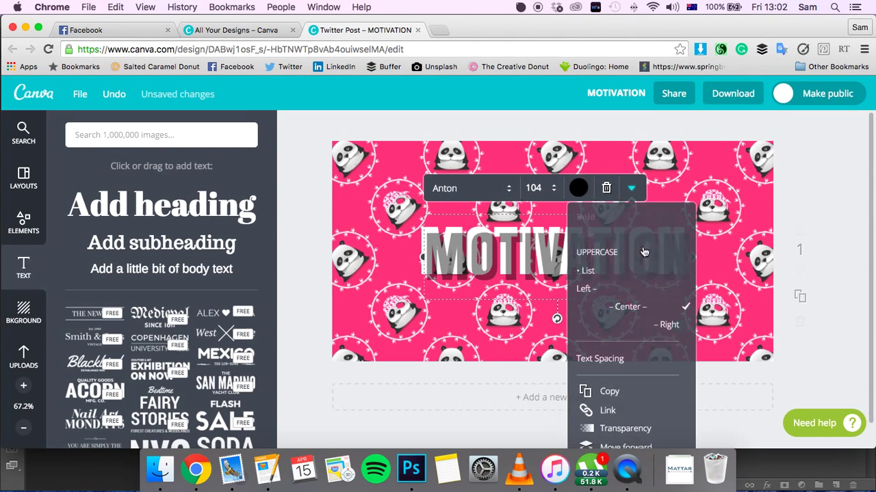
click(626, 429)
drag(659, 224, 681, 226)
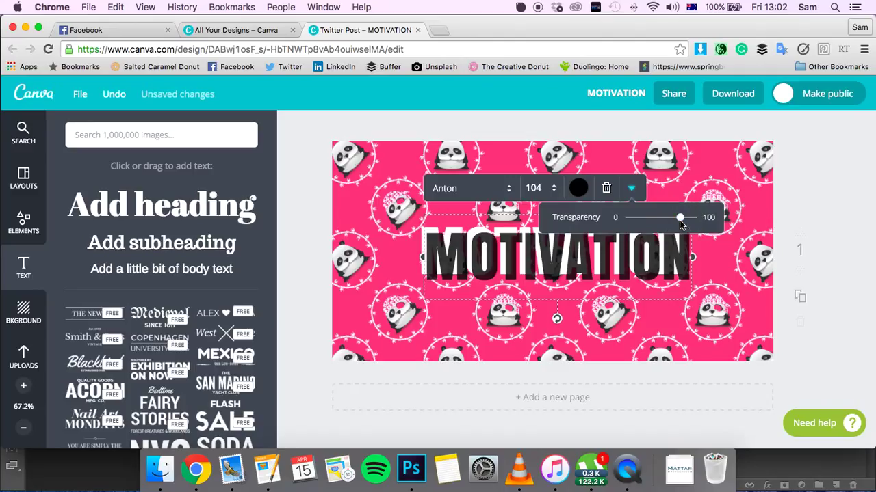
click(841, 199)
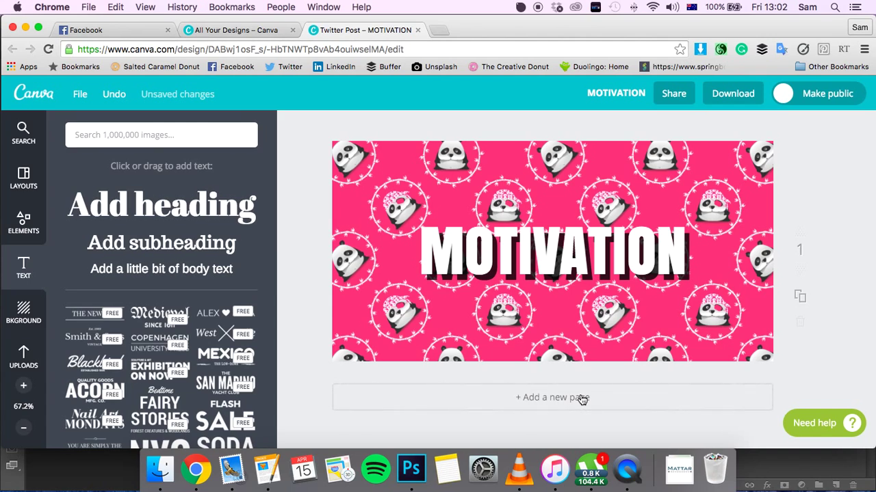
Duplicate the finished MOTIVATION page as a second page and return to the first page
click(801, 301)
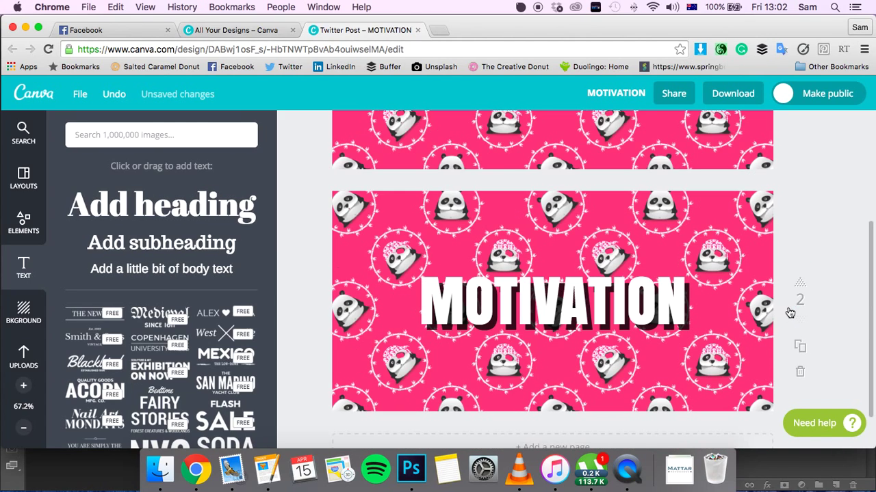
click(573, 295)
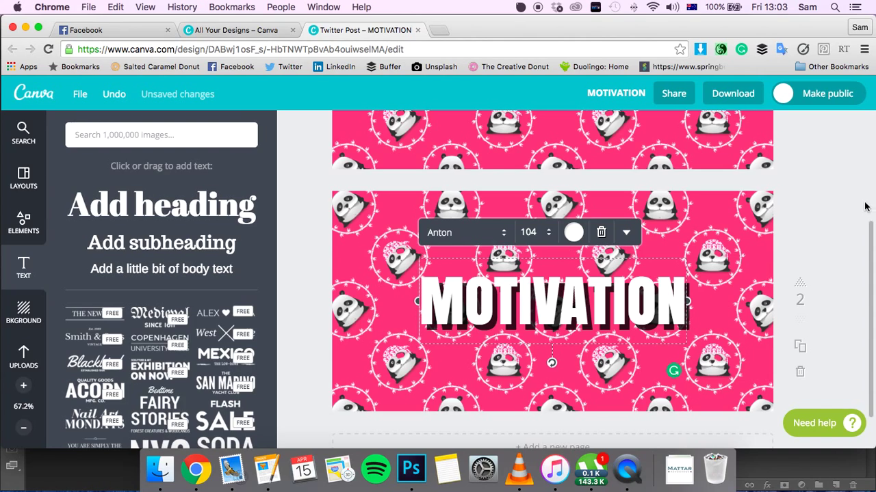
click(844, 237)
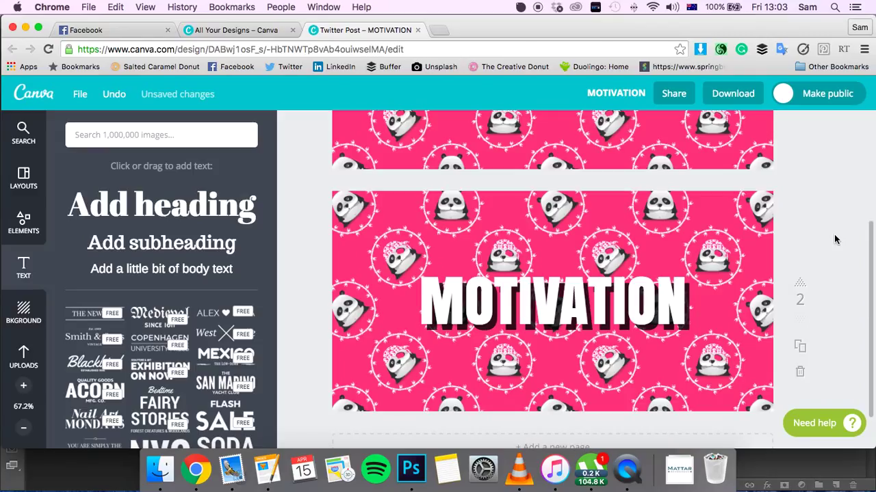
scroll(835, 239, up, 5)
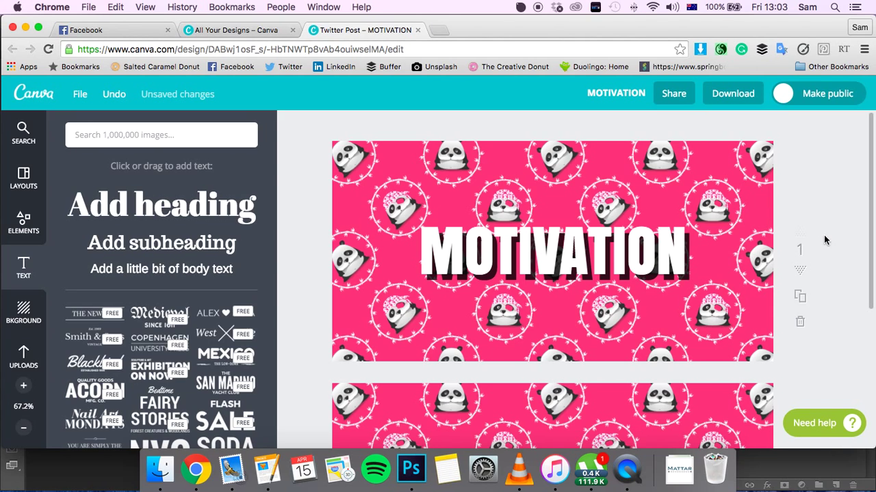
Download all pages of the design as high quality PNG images
click(732, 94)
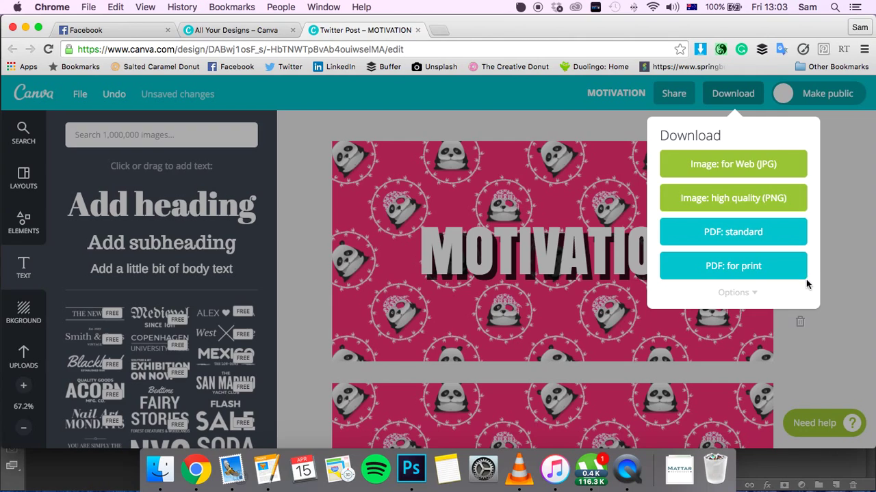
click(738, 293)
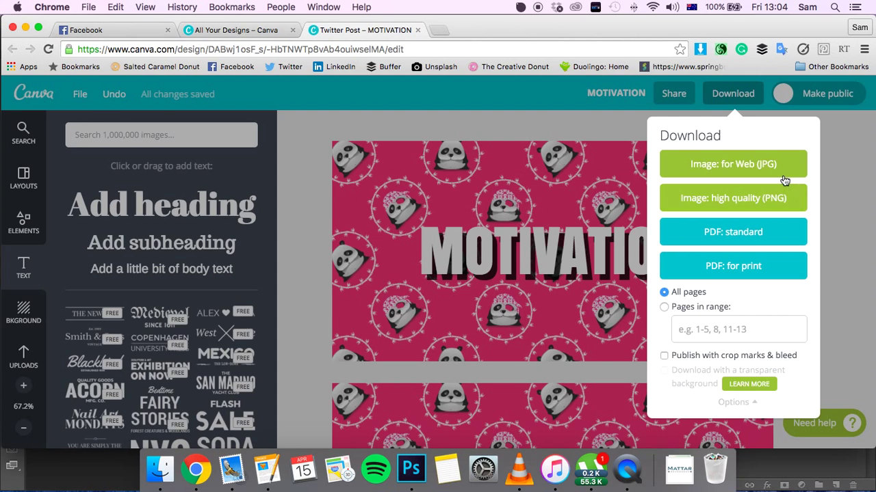
click(780, 200)
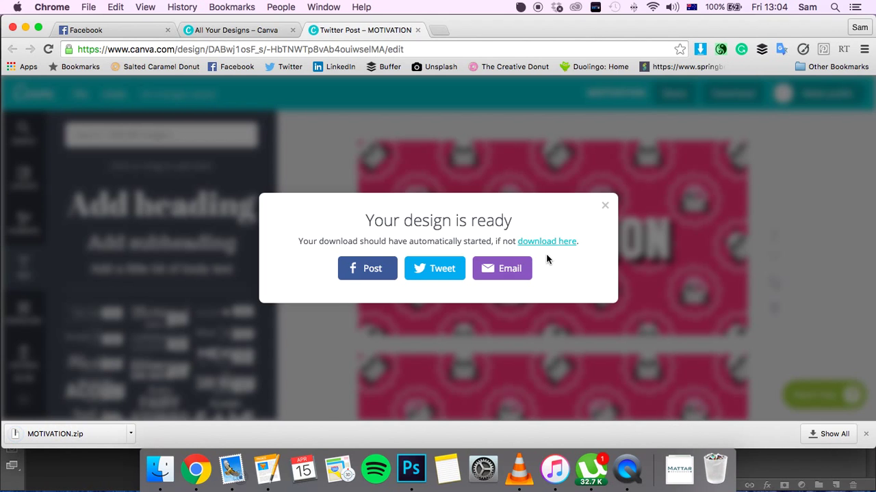
Share the design's link in a tweet with the pre-filled message
click(452, 269)
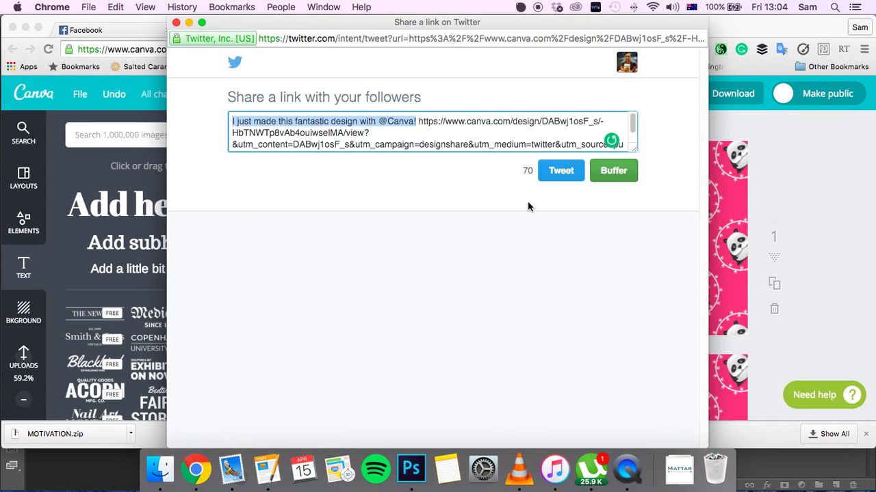
click(570, 175)
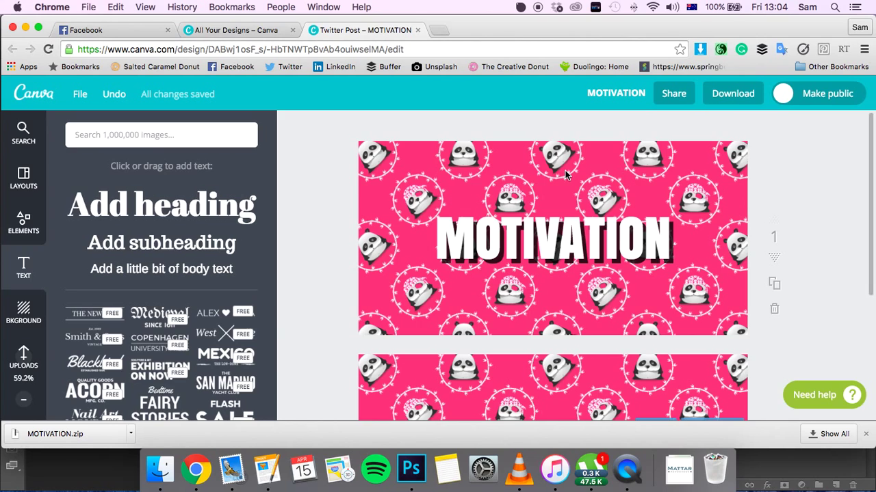
Unpack the downloaded MOTIVATION.zip, examine 1.png from the MOTIVATION folder, and close the image and folder windows
click(92, 443)
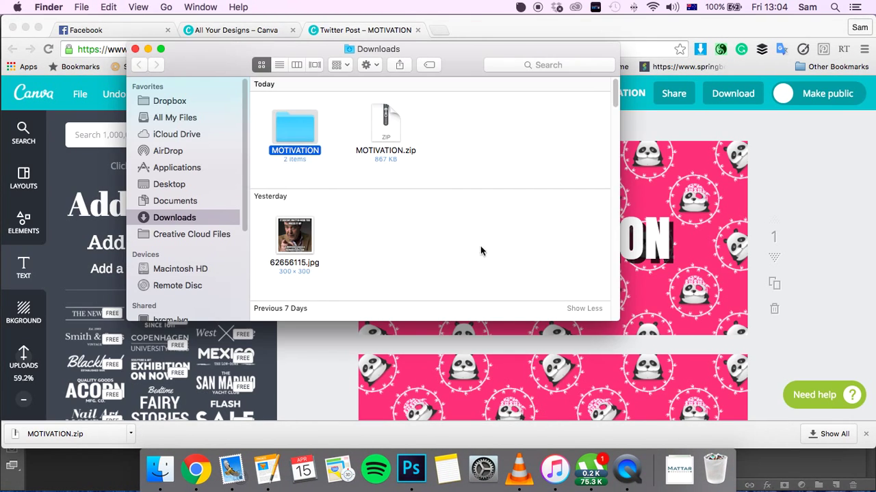
double_click(299, 135)
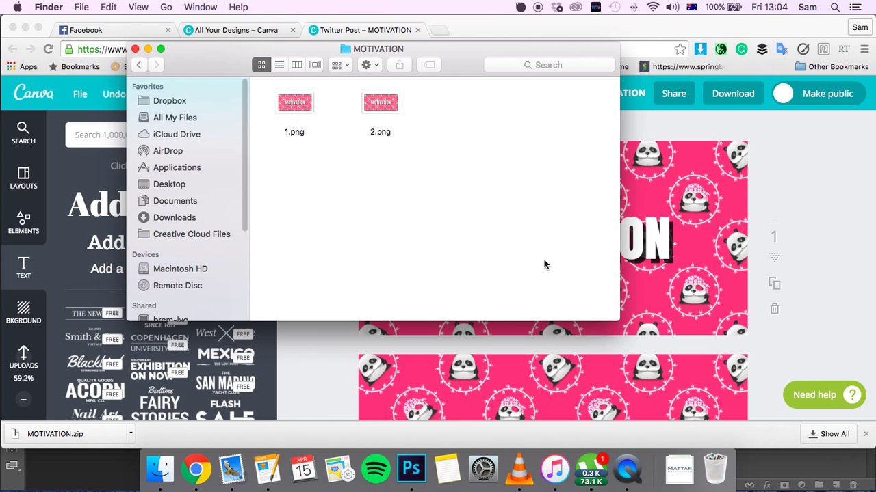
double_click(299, 107)
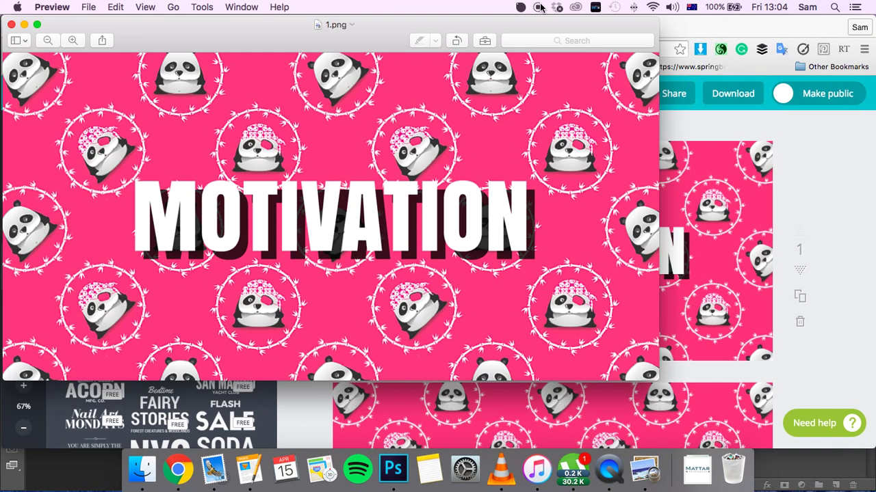
click(12, 26)
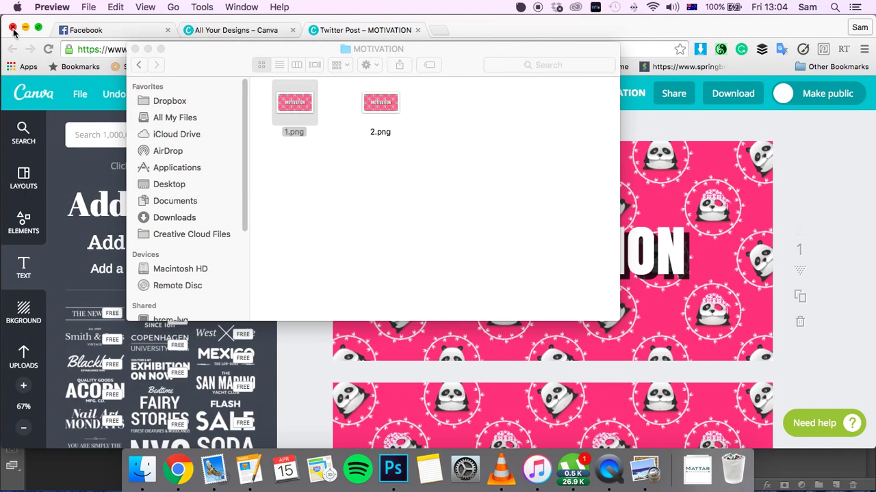
click(134, 48)
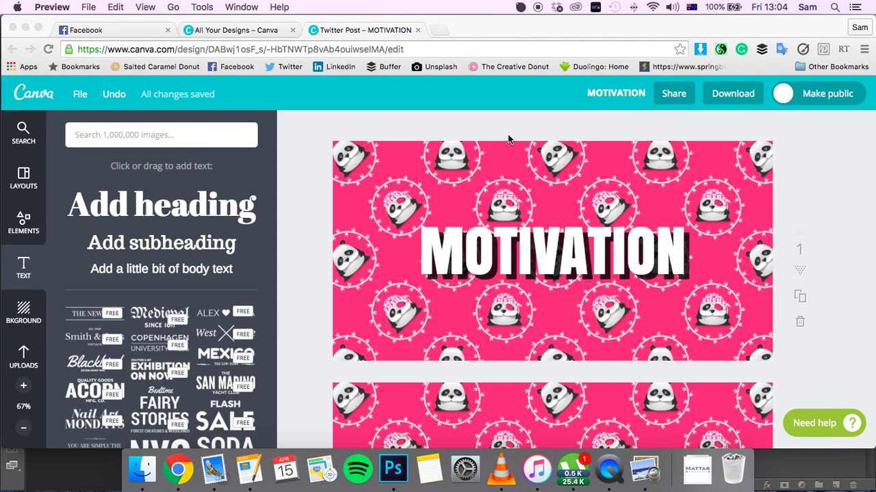